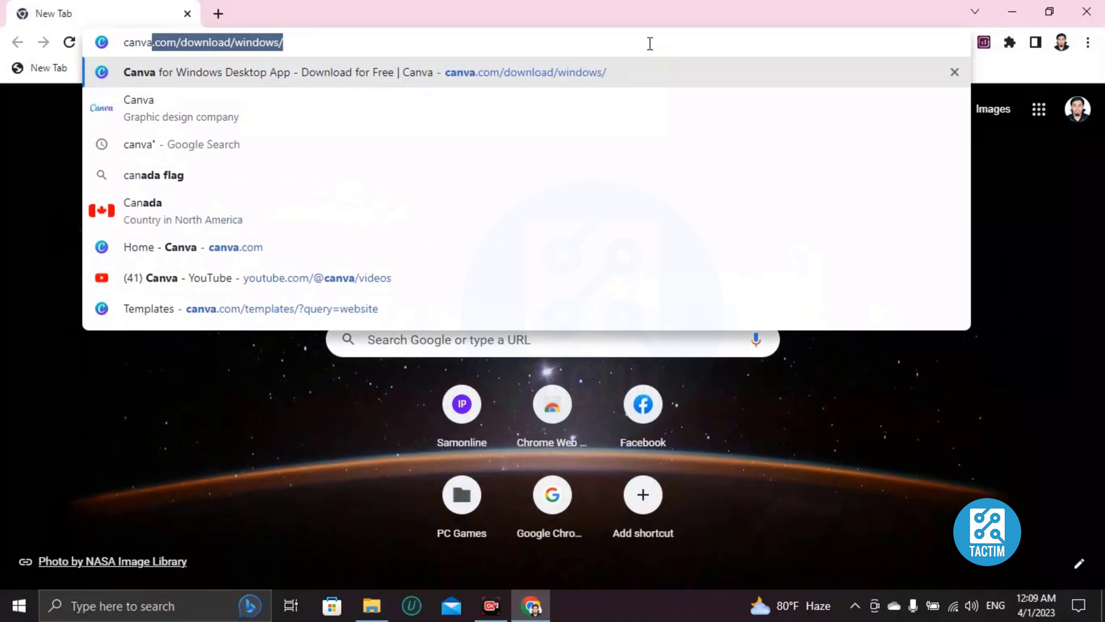
- Go to canva.com from the address bar and land on the Canva home page
{"action": "key", "text": "Return"}
{"action": "left_click", "coordinate": [53, 123]}
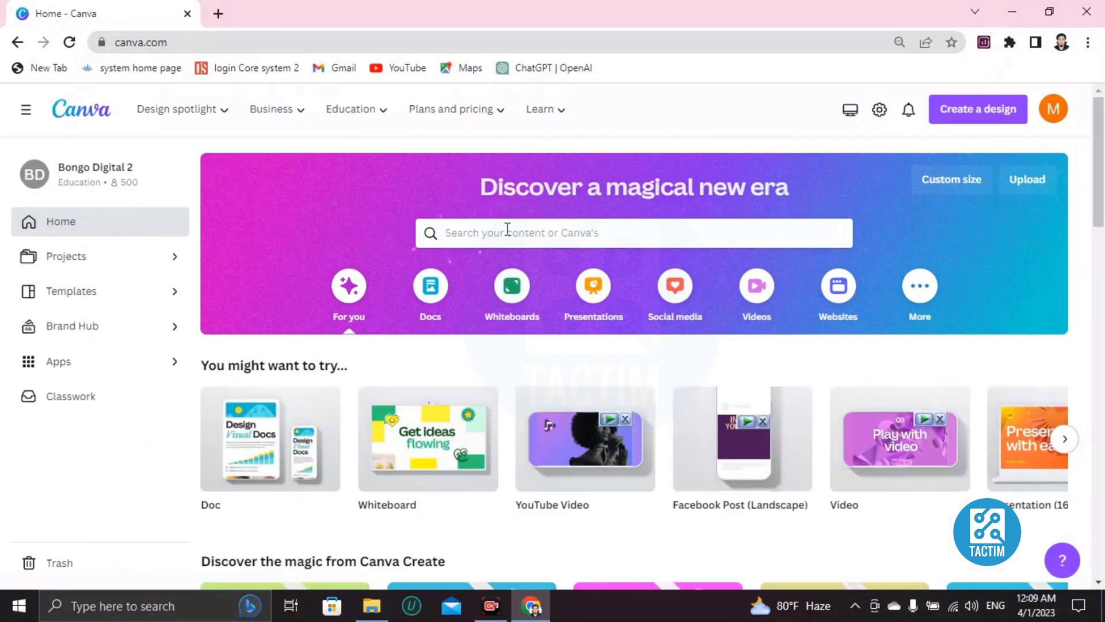
- Search Canva's templates for 'bon voyage'
{"action": "left_click", "coordinate": [445, 232]}
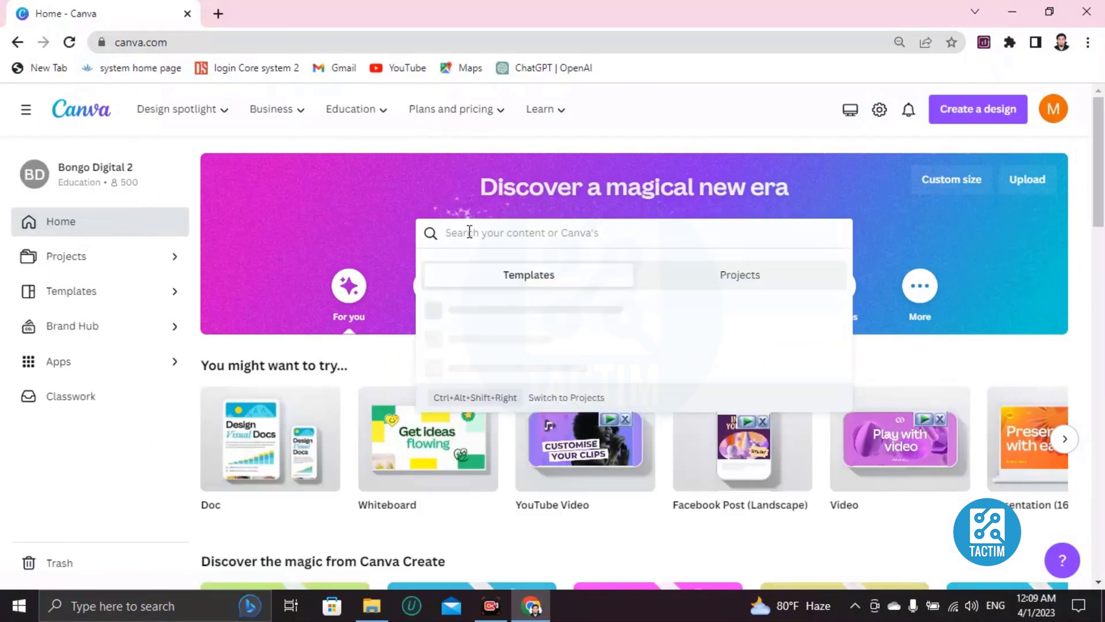
{"action": "type", "text": "bon voyag"}
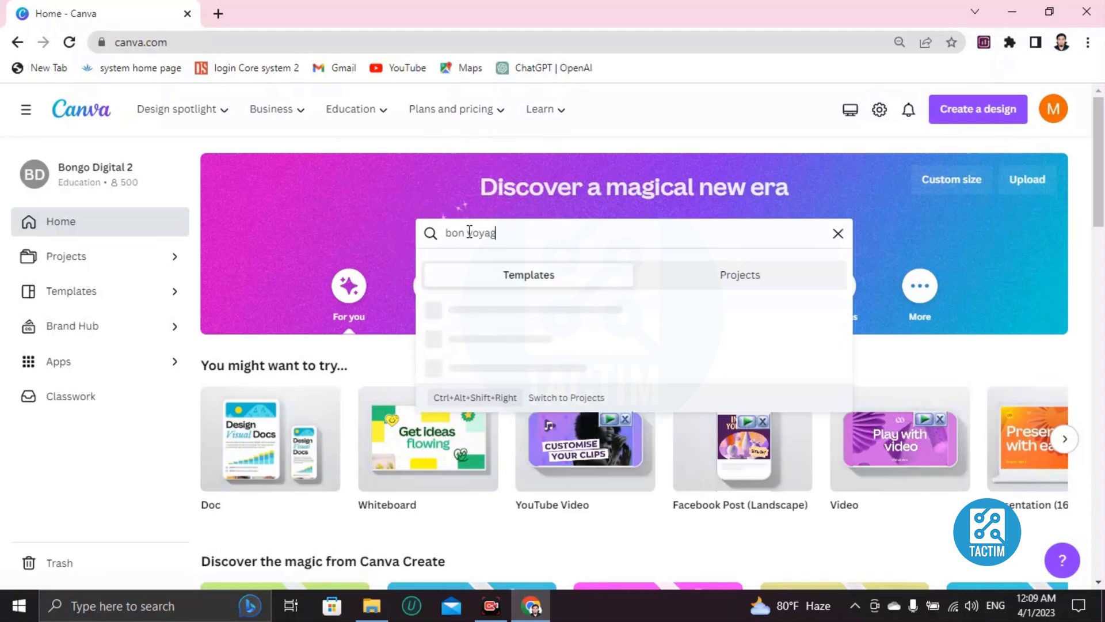
{"action": "type", "text": "e"}
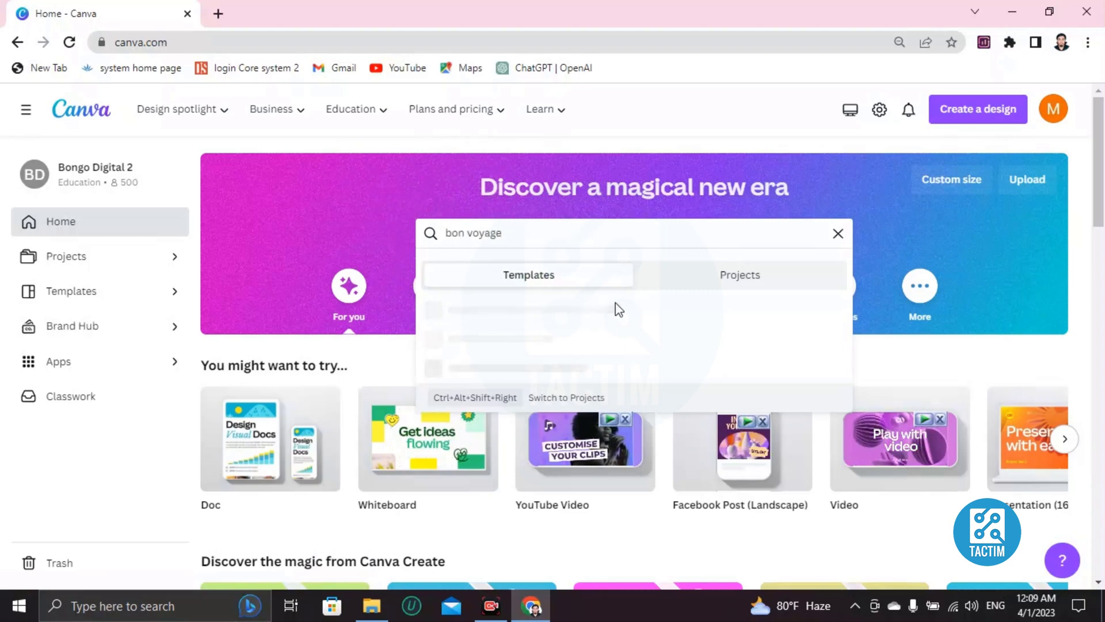
{"action": "key", "text": "Return"}
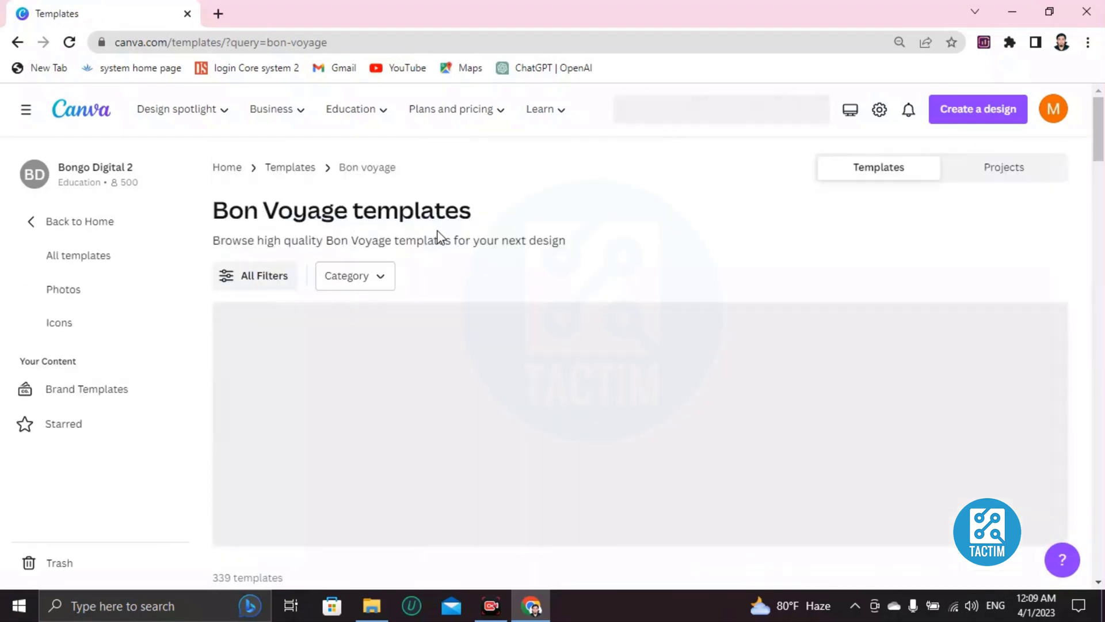
- Preview the Pastel Blue Bon Voyage Flag Destination & Landmark Instagram Post template
{"action": "scroll", "coordinate": [523, 384], "scroll_direction": "down", "scroll_amount": 3}
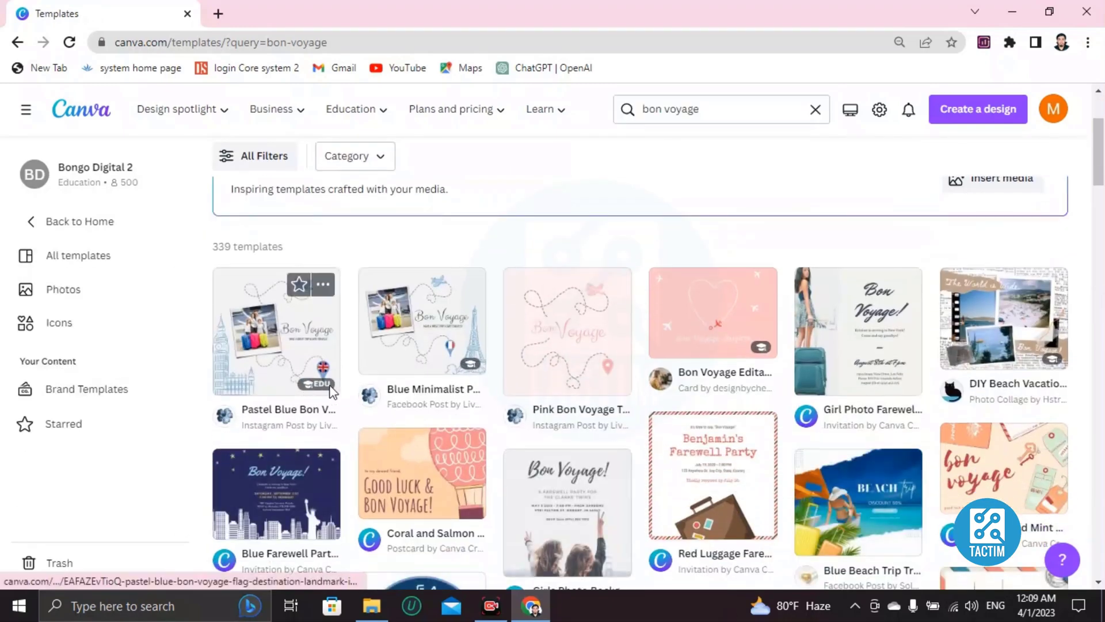
{"action": "scroll", "coordinate": [659, 382], "scroll_direction": "down", "scroll_amount": 3}
{"action": "scroll", "coordinate": [662, 381], "scroll_direction": "down", "scroll_amount": 4}
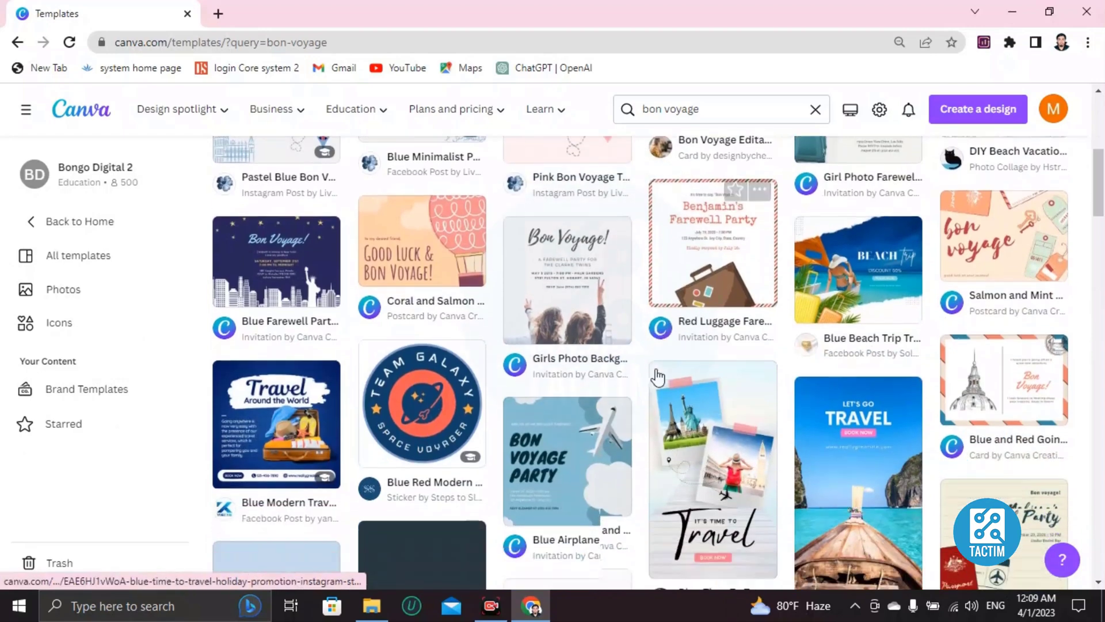
{"action": "scroll", "coordinate": [604, 403], "scroll_direction": "down", "scroll_amount": 4}
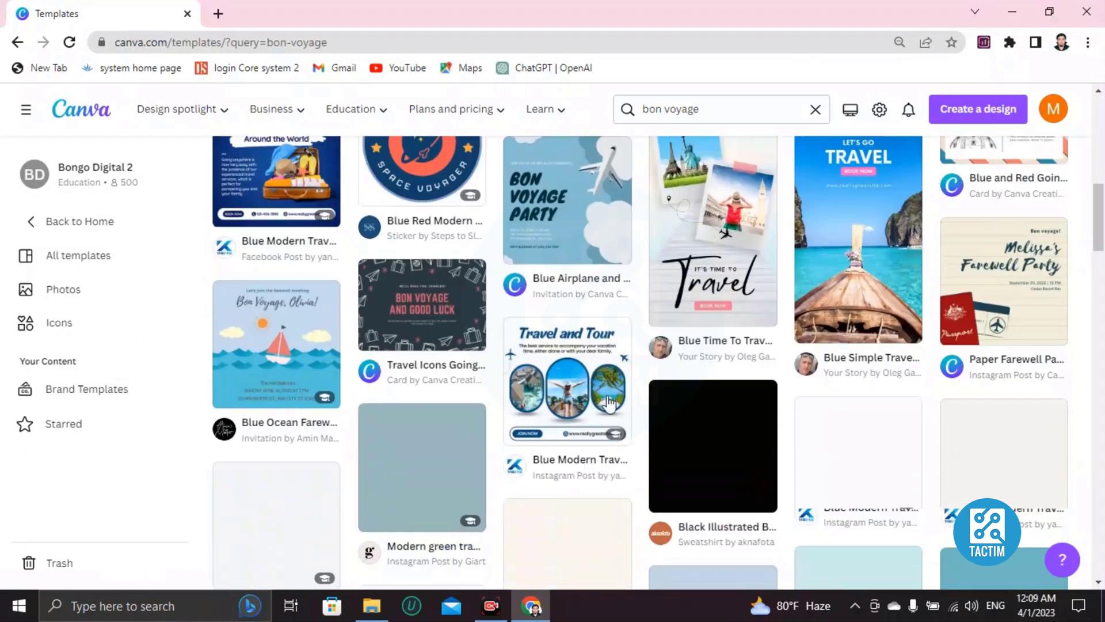
{"action": "scroll", "coordinate": [604, 403], "scroll_direction": "up", "scroll_amount": 6}
{"action": "scroll", "coordinate": [605, 406], "scroll_direction": "up", "scroll_amount": 5}
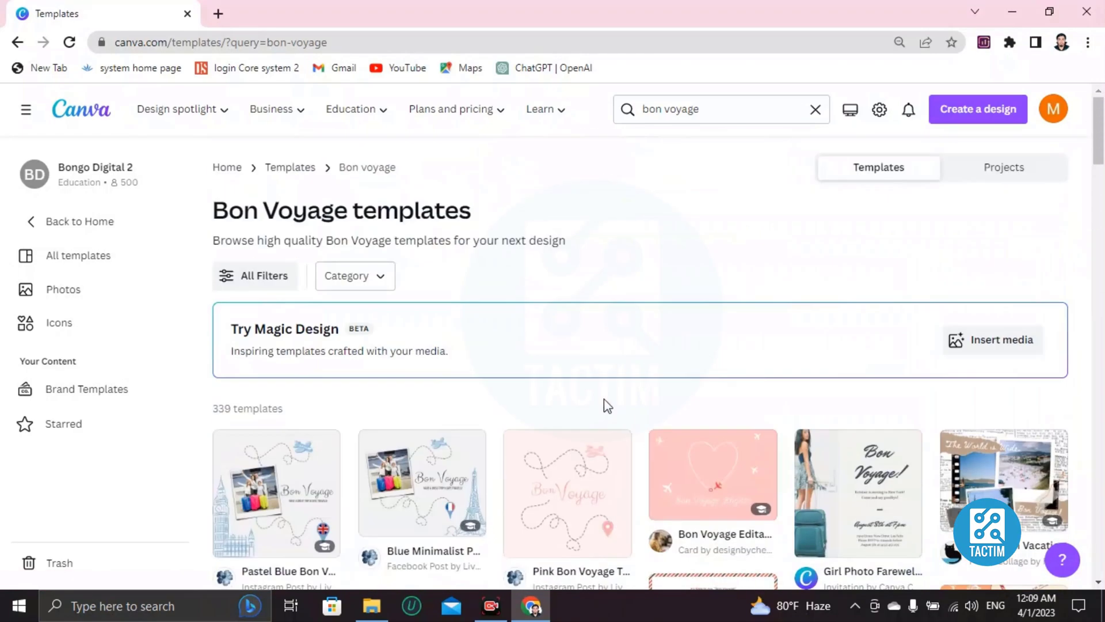
{"action": "scroll", "coordinate": [607, 406], "scroll_direction": "down", "scroll_amount": 3}
{"action": "left_click", "coordinate": [307, 346]}
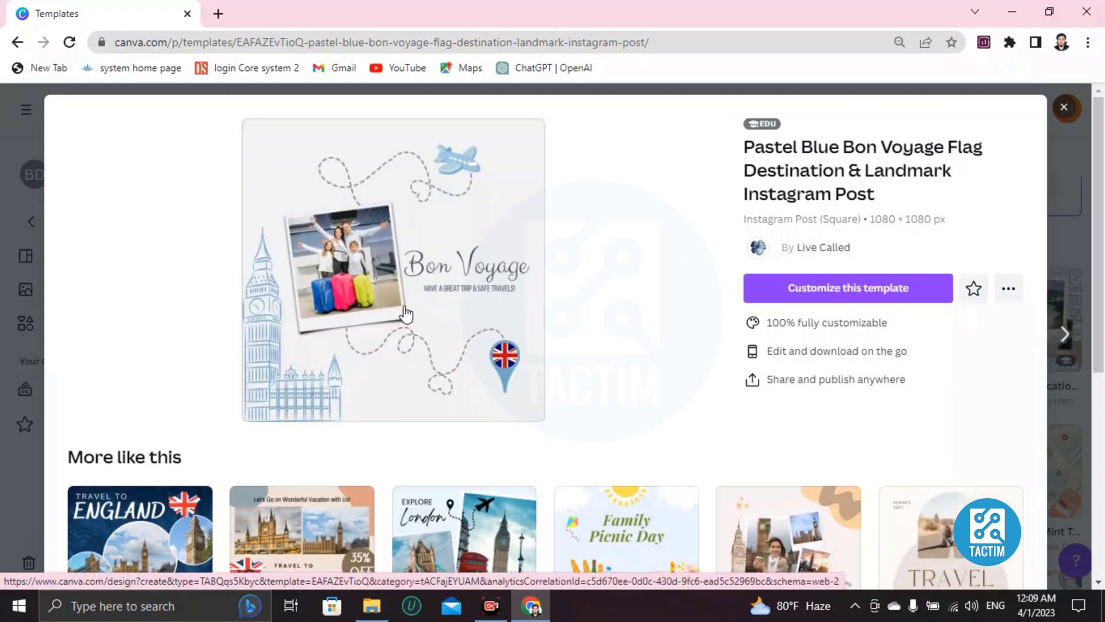
- Customize the Bon Voyage template to open it as an editable design
{"action": "left_click", "coordinate": [825, 299]}
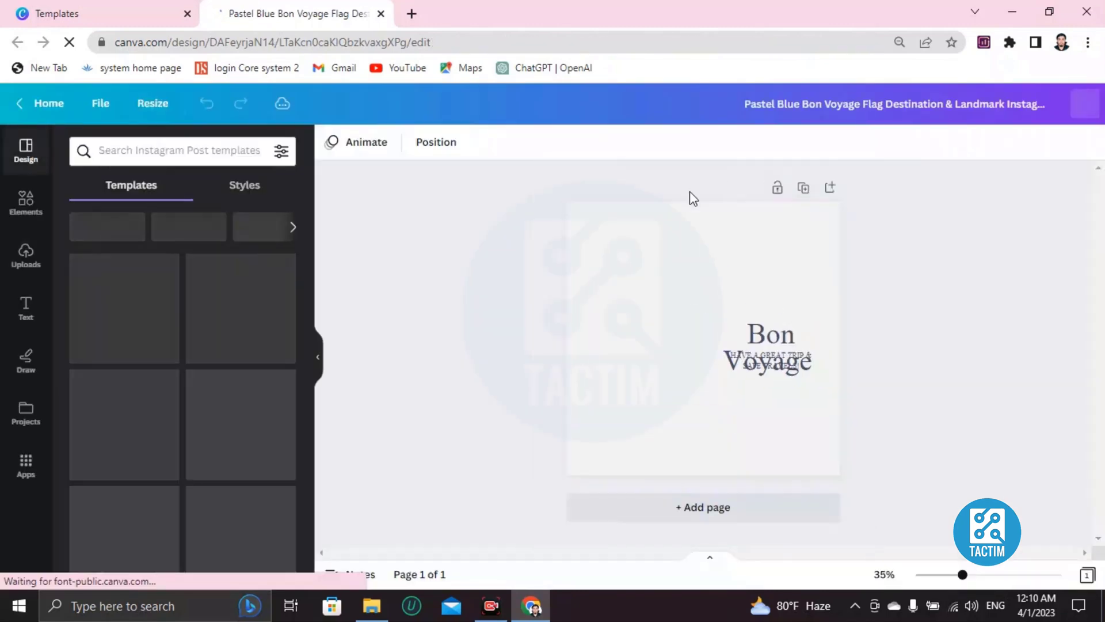
{"action": "left_click", "coordinate": [781, 350]}
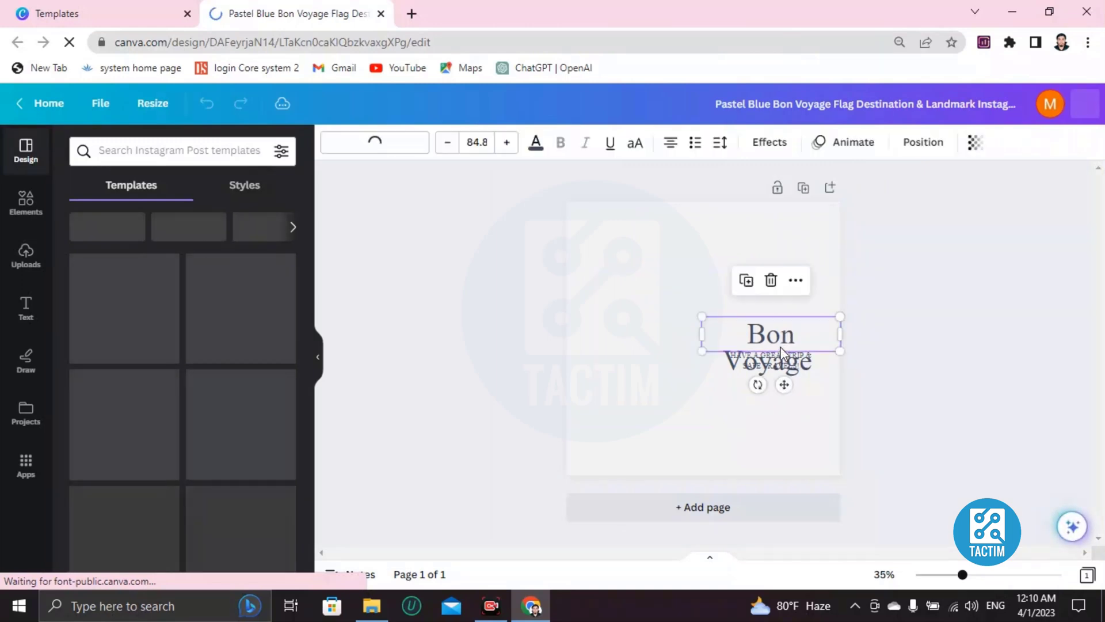
{"action": "double_click", "coordinate": [766, 369]}
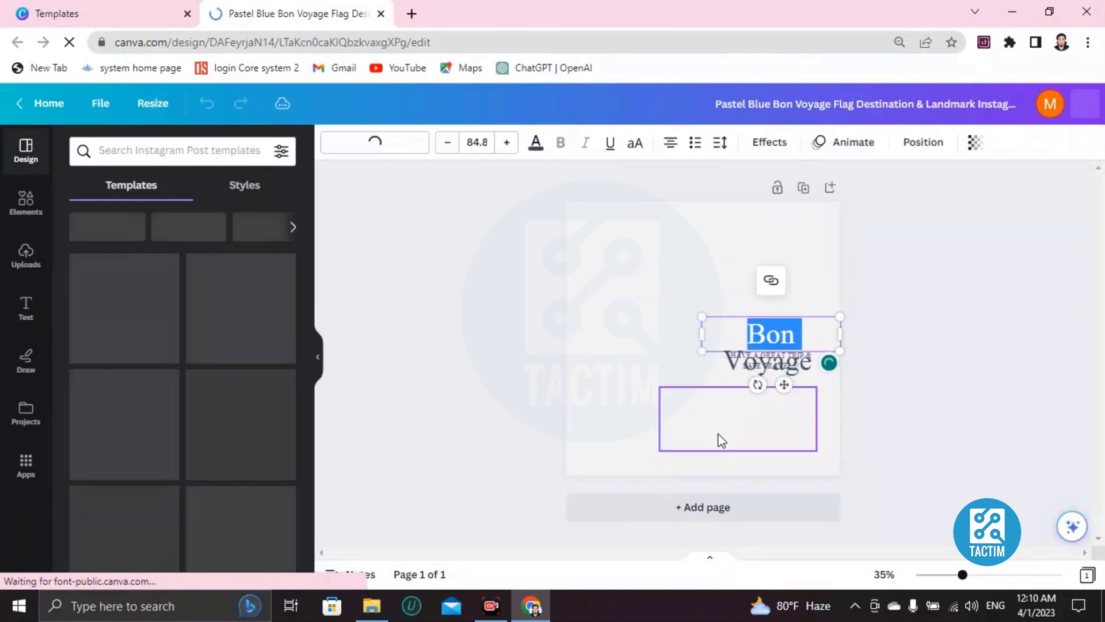
{"action": "left_click", "coordinate": [705, 247]}
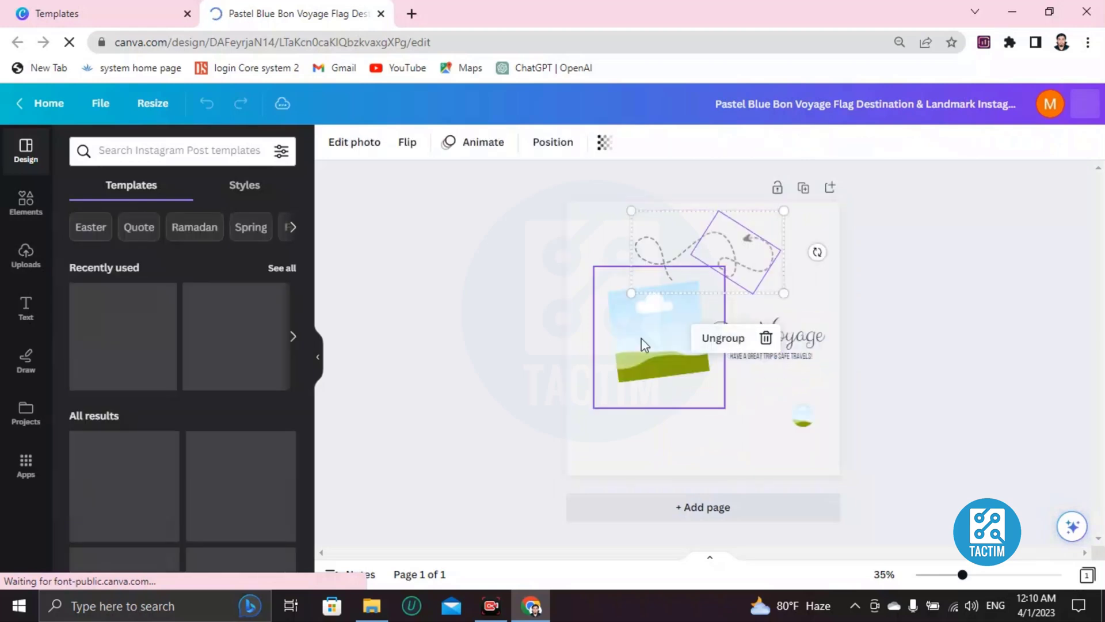
{"action": "left_click", "coordinate": [650, 360]}
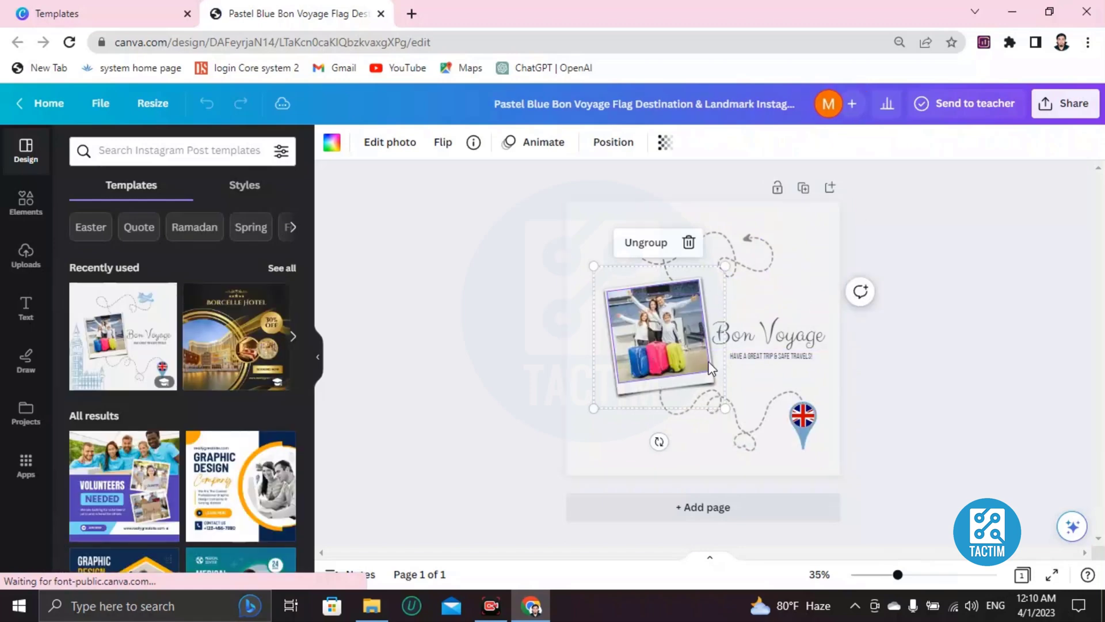
{"action": "left_click_drag", "start_coordinate": [800, 371], "coordinate": [703, 305]}
{"action": "left_click", "coordinate": [1024, 293]}
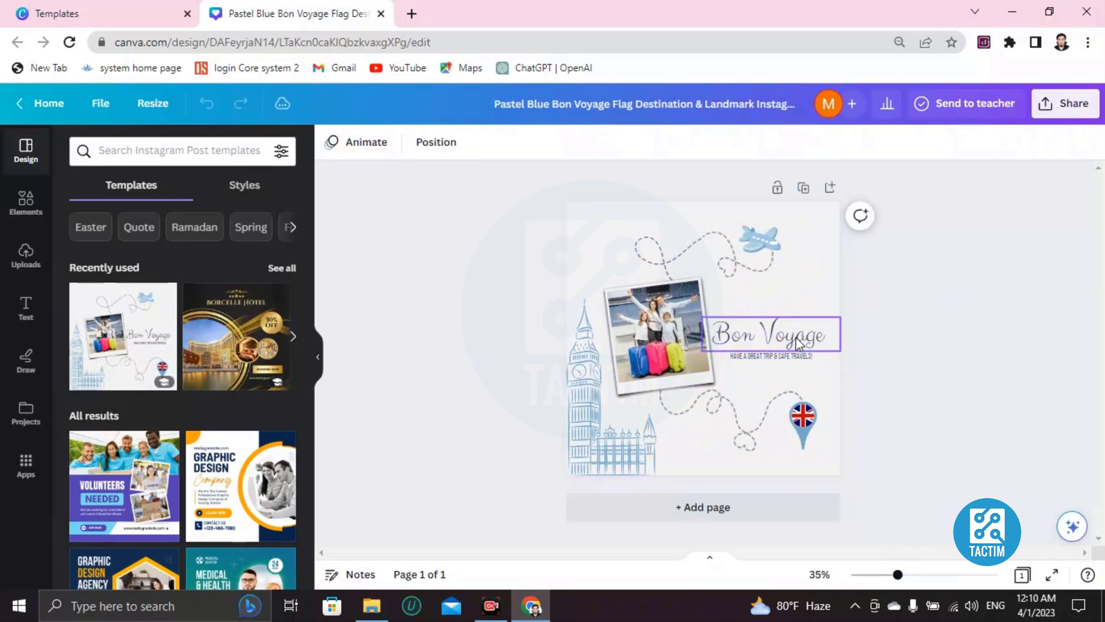
{"action": "left_click", "coordinate": [584, 229]}
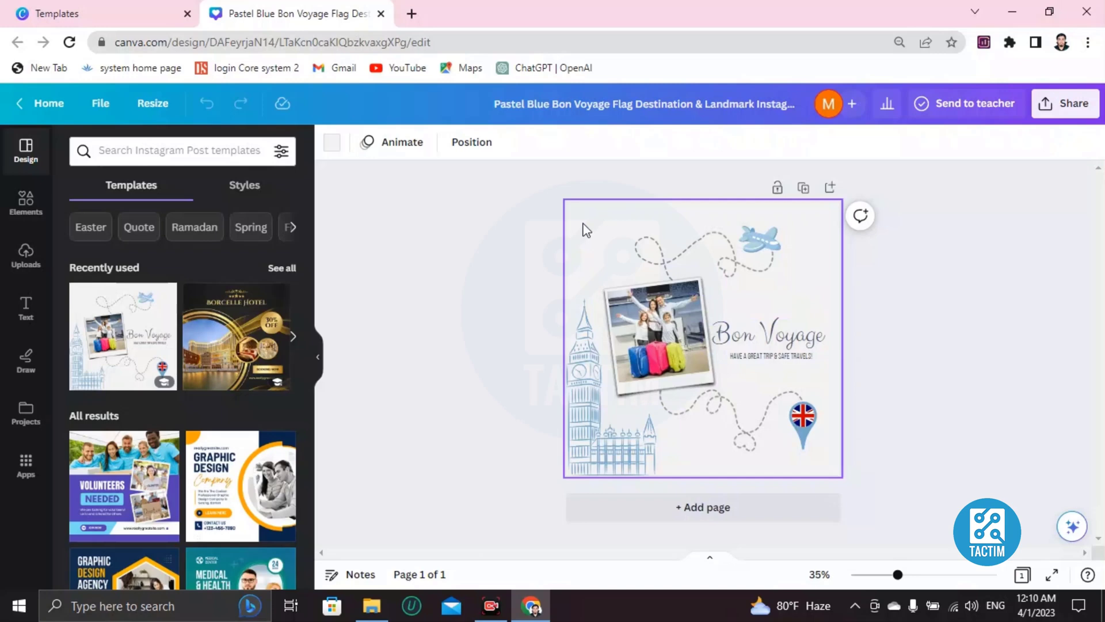
{"action": "scroll", "coordinate": [585, 228], "scroll_direction": "up", "scroll_amount": 3}
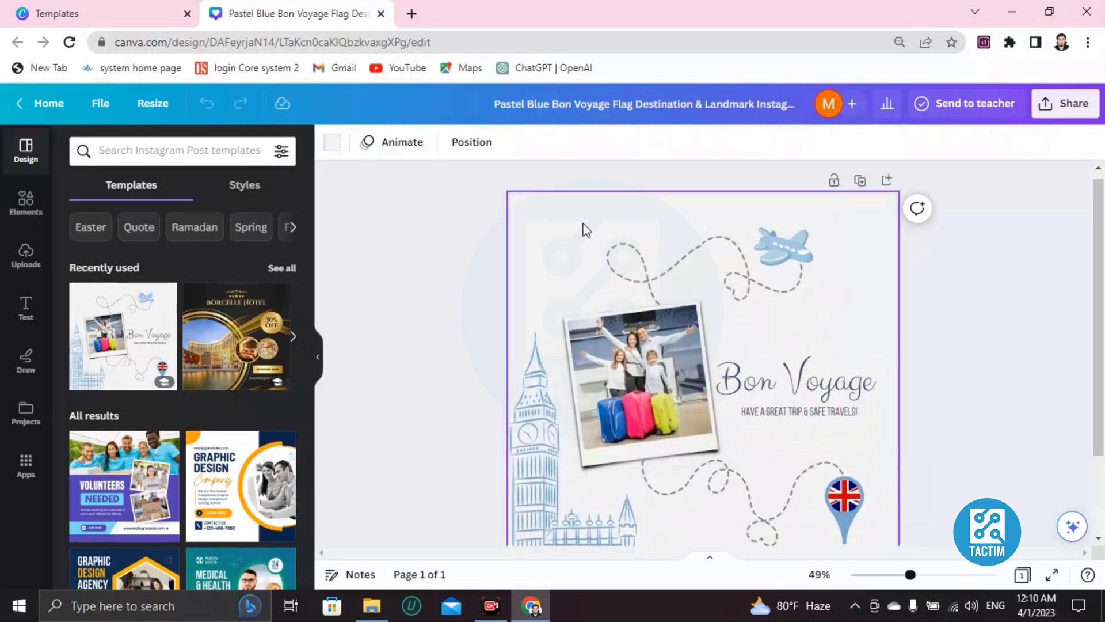
{"action": "scroll", "coordinate": [619, 314], "scroll_direction": "down", "scroll_amount": 3}
{"action": "left_click", "coordinate": [653, 269]}
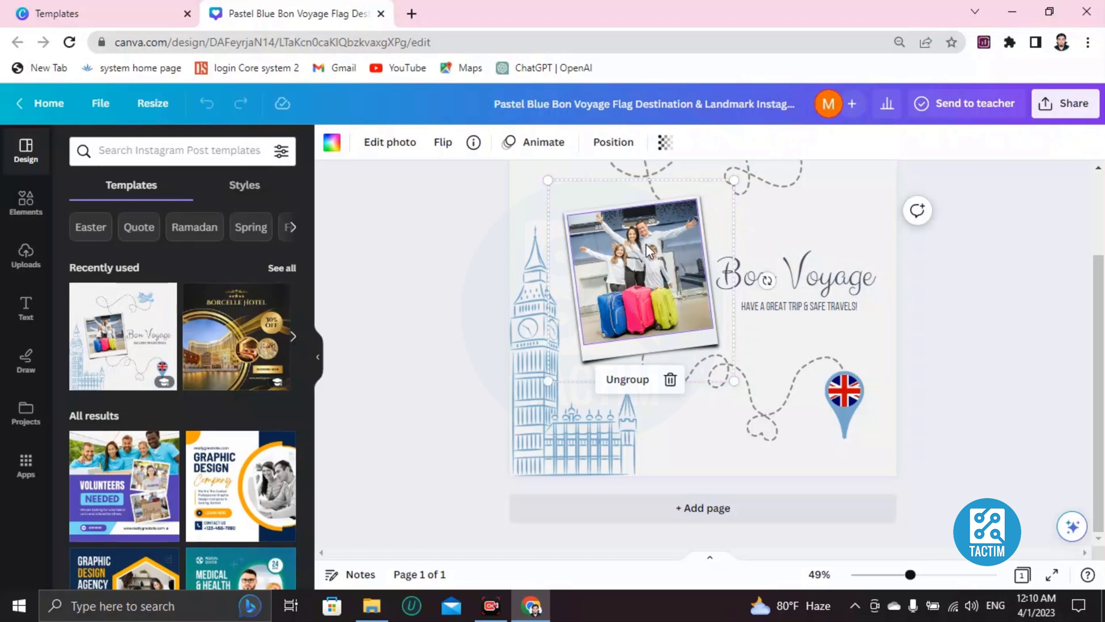
- Delete the family photo from the polaroid frame and browse the Uploads panel
{"action": "key", "text": "Delete"}
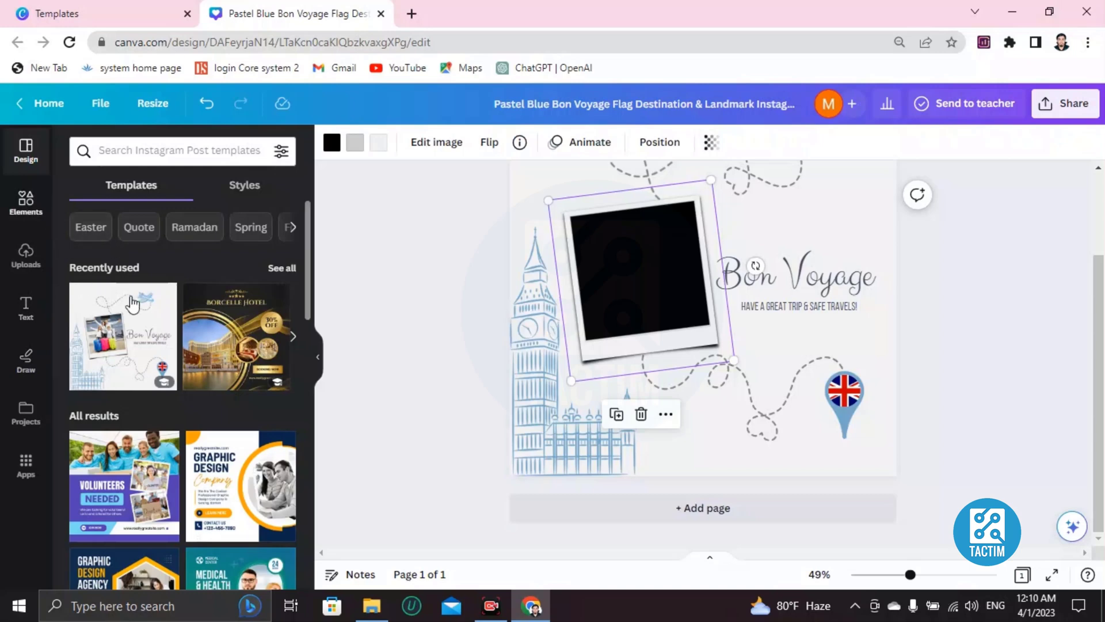
{"action": "left_click", "coordinate": [26, 254]}
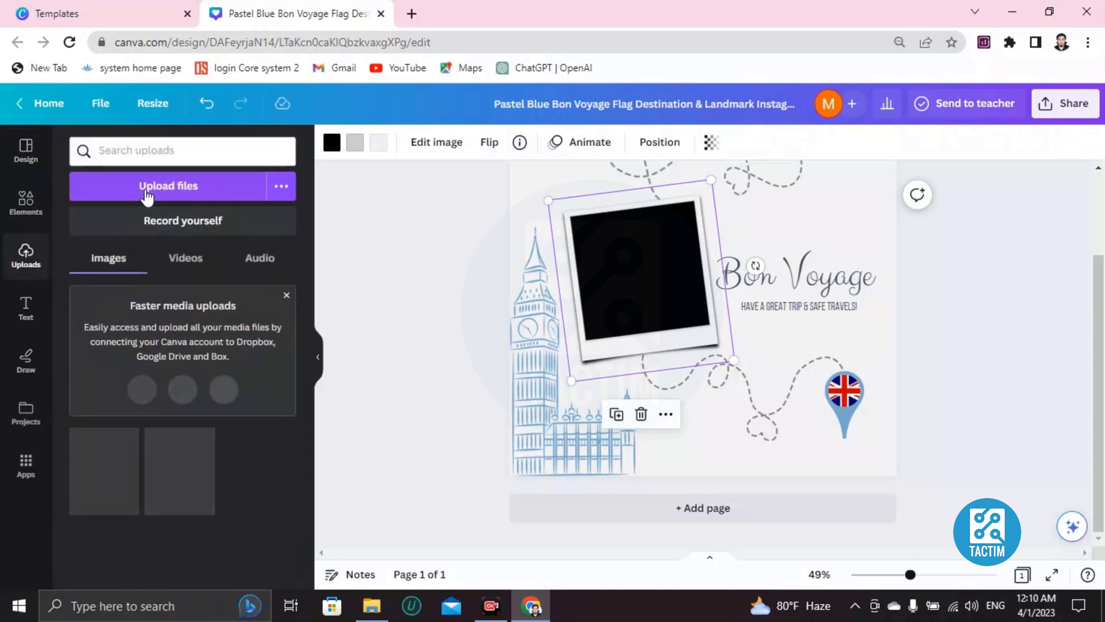
{"action": "left_click", "coordinate": [147, 193]}
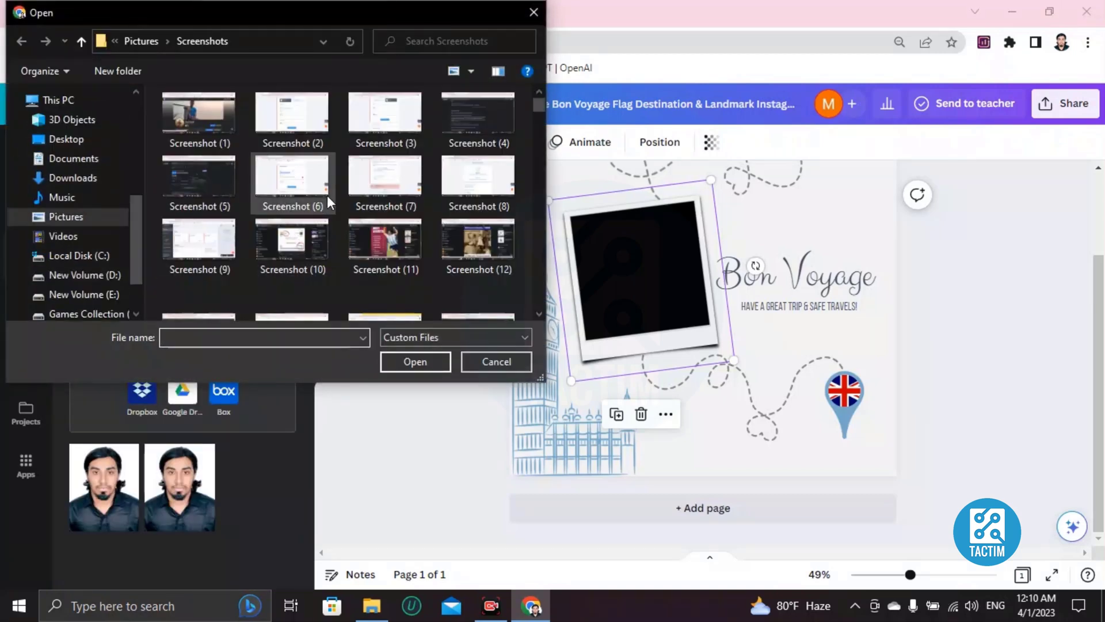
{"action": "left_click", "coordinate": [528, 16]}
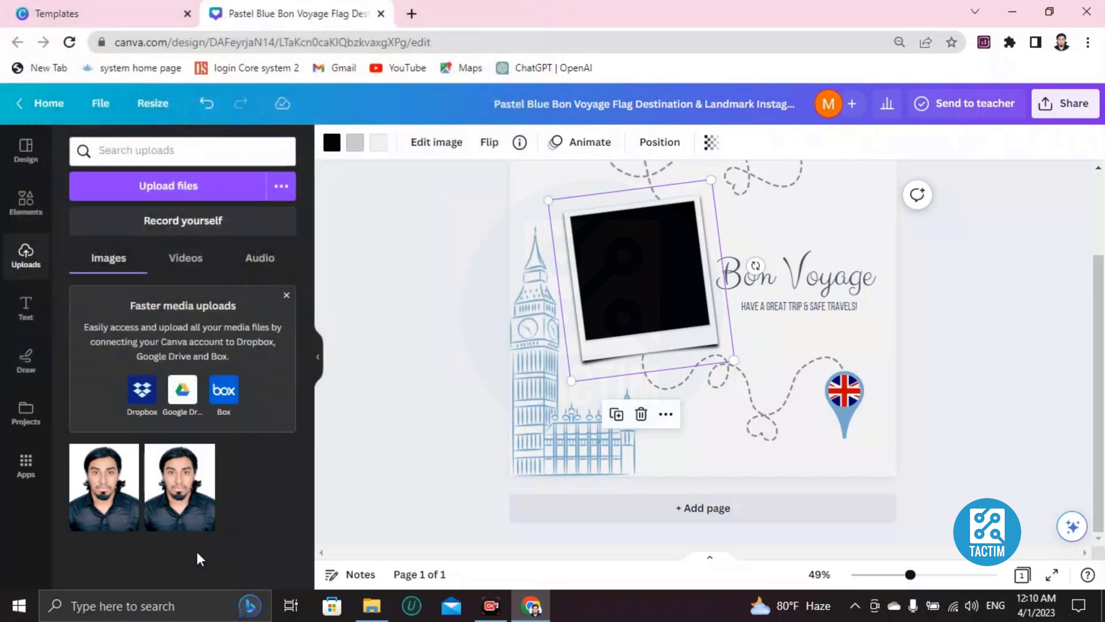
- Add the uploaded portrait, fit it onto the polaroid frame, then delete it again
{"action": "left_click", "coordinate": [111, 509]}
{"action": "left_click_drag", "start_coordinate": [748, 350], "coordinate": [657, 324]}
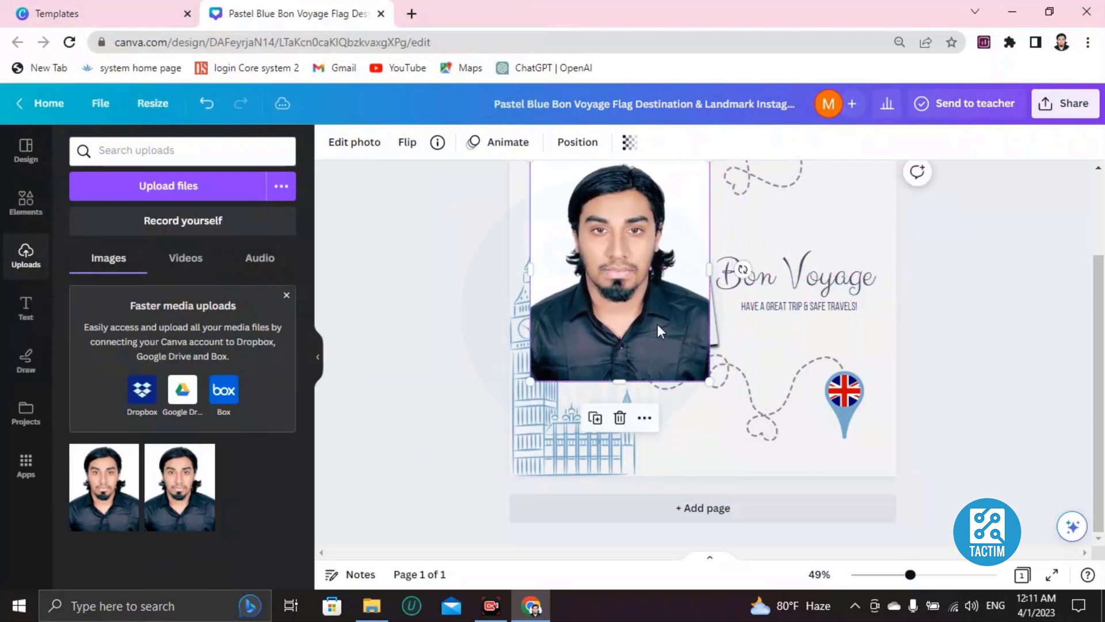
{"action": "scroll", "coordinate": [657, 323], "scroll_direction": "up", "scroll_amount": 2}
{"action": "left_click_drag", "start_coordinate": [528, 271], "coordinate": [595, 351]}
{"action": "left_click_drag", "start_coordinate": [662, 405], "coordinate": [653, 375]}
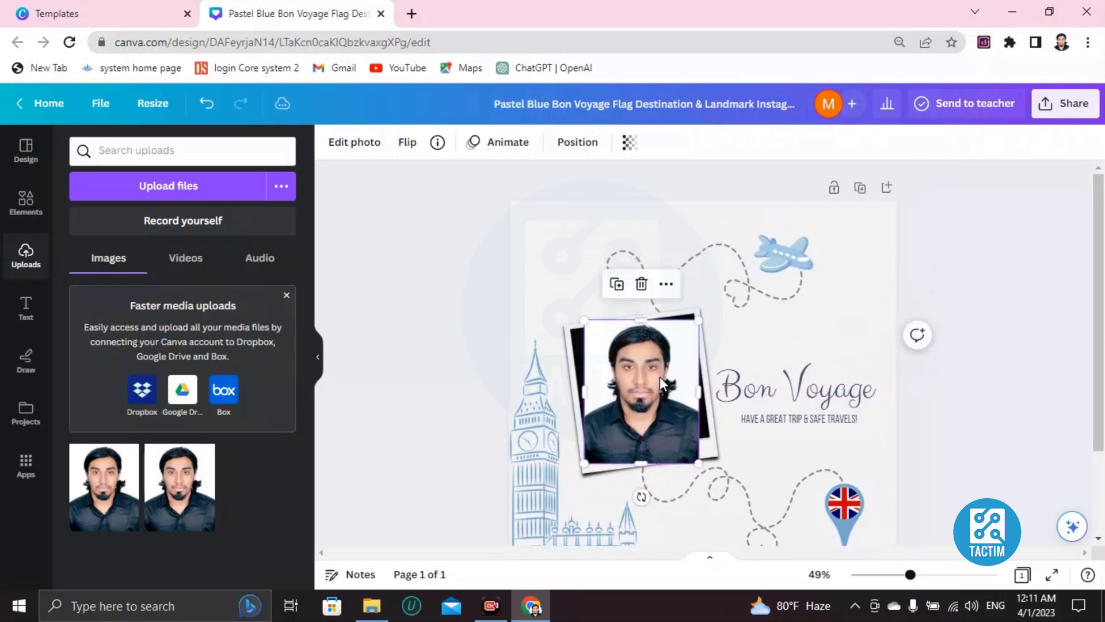
{"action": "key", "text": "Delete"}
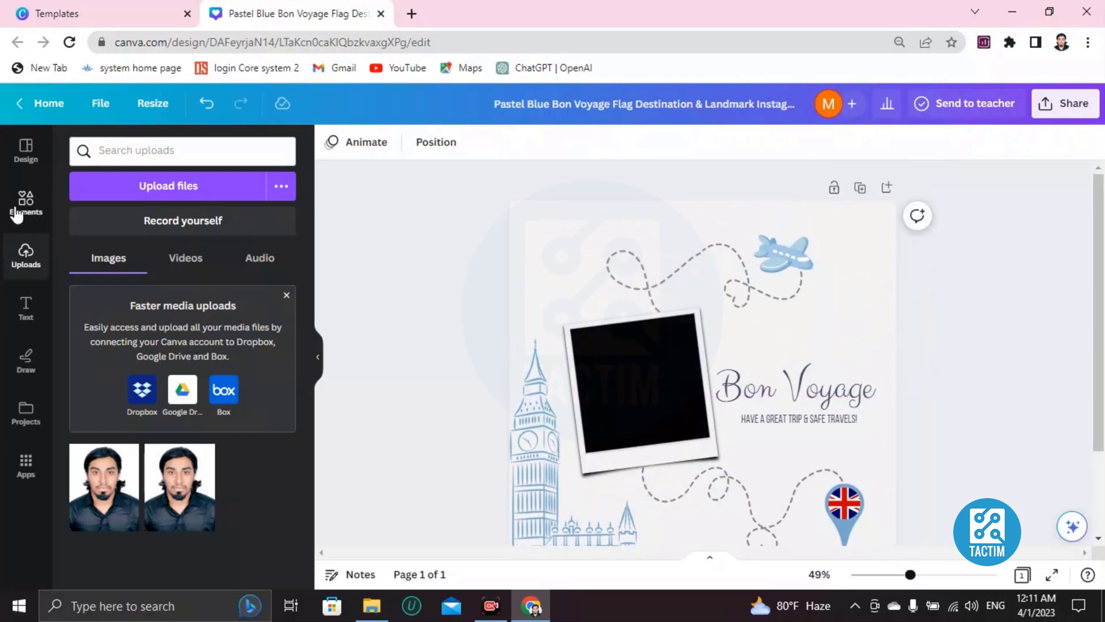
- Search Elements for 'frame' and add a rounded landscape frame to the page
{"action": "left_click", "coordinate": [18, 203]}
{"action": "left_click", "coordinate": [112, 156]}
{"action": "type", "text": "frame"}
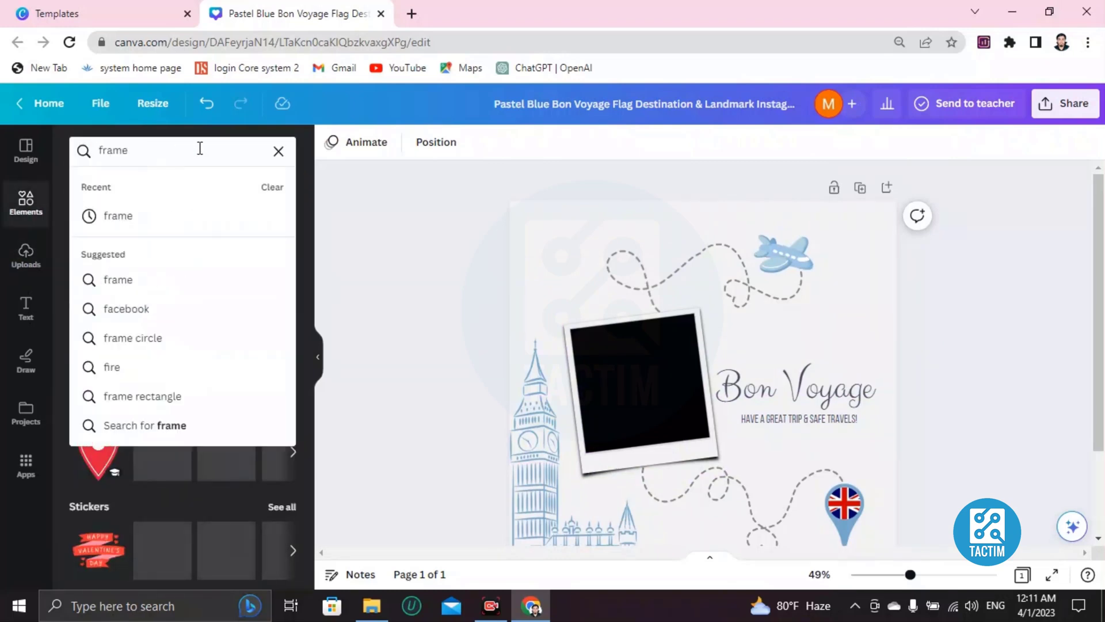
{"action": "key", "text": "Return"}
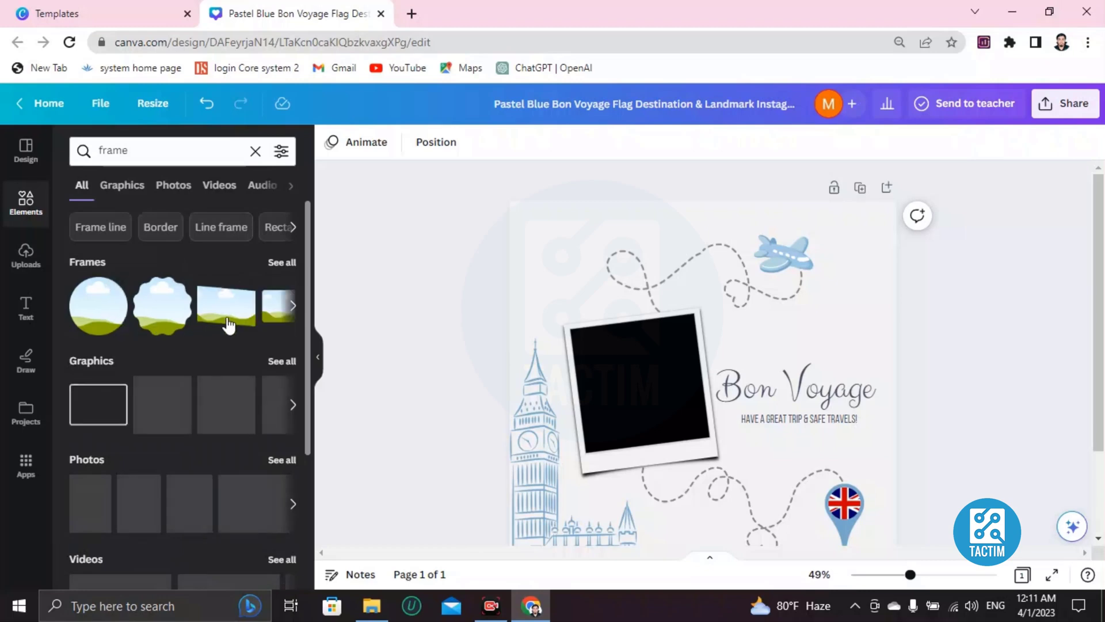
{"action": "left_click", "coordinate": [294, 314]}
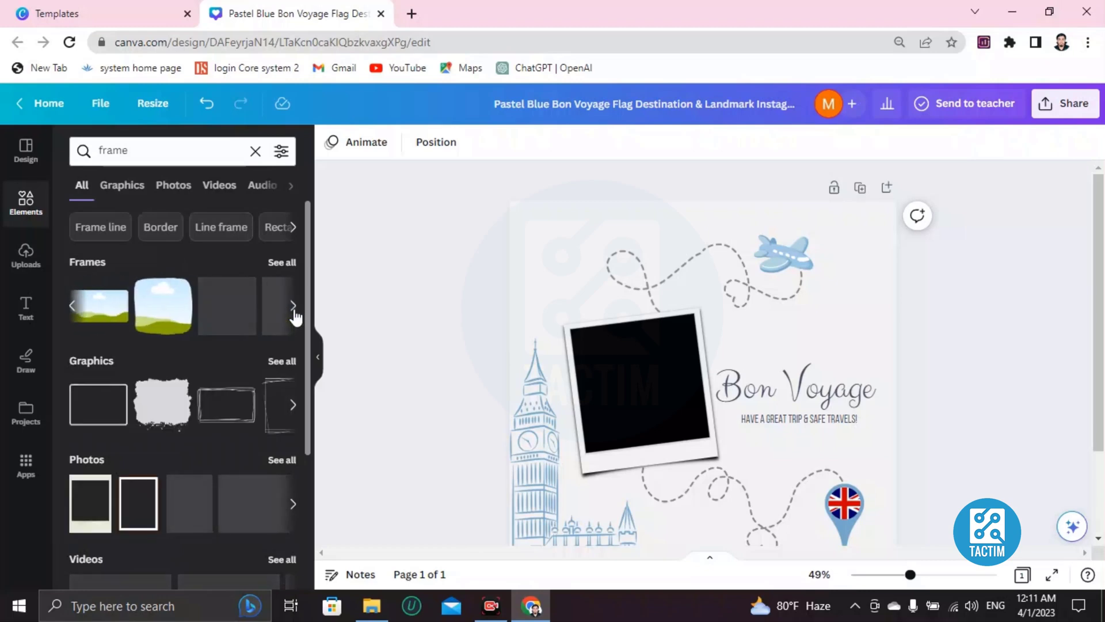
{"action": "left_click", "coordinate": [158, 311]}
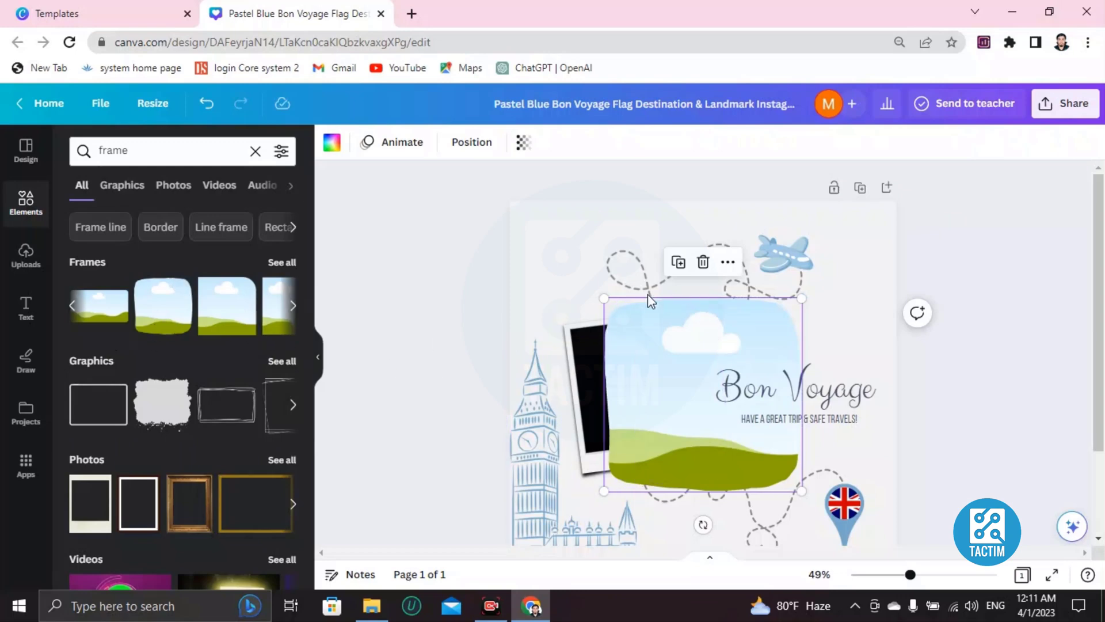
- Resize and align the rounded frame over the polaroid photo
{"action": "left_click_drag", "start_coordinate": [605, 299], "coordinate": [637, 328]}
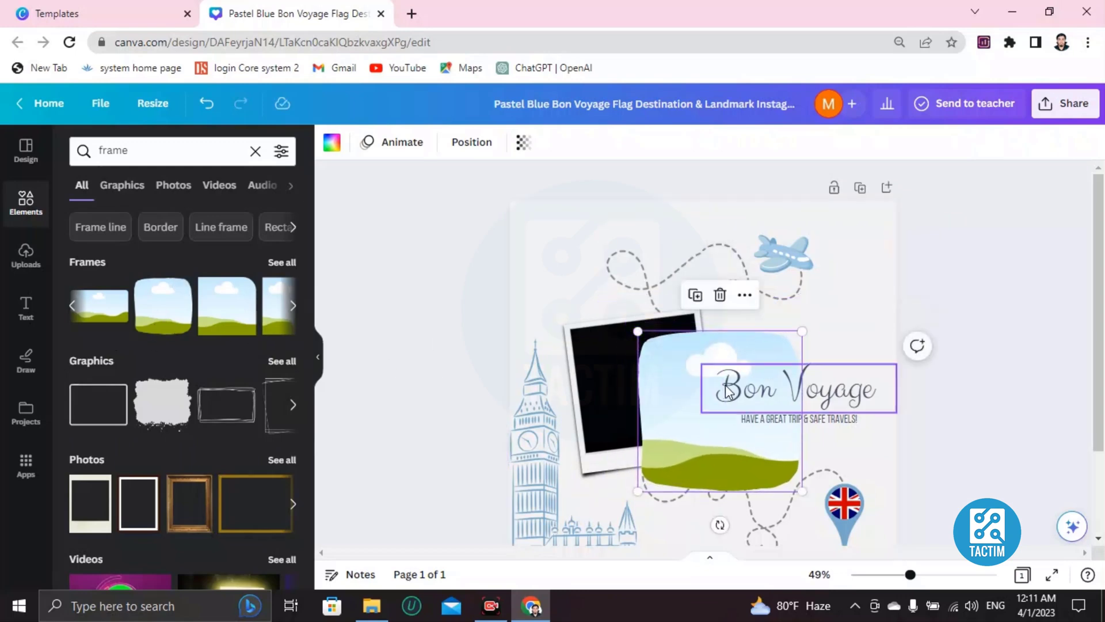
{"action": "left_click_drag", "start_coordinate": [723, 382], "coordinate": [649, 370]}
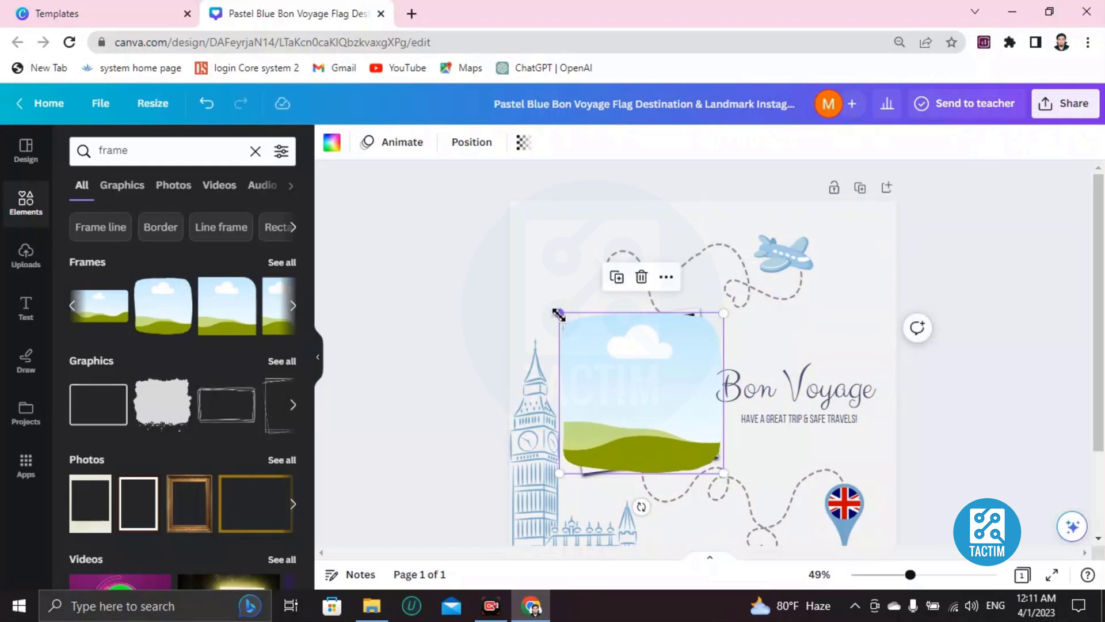
{"action": "left_click_drag", "start_coordinate": [558, 315], "coordinate": [564, 319]}
{"action": "left_click_drag", "start_coordinate": [659, 367], "coordinate": [656, 360]}
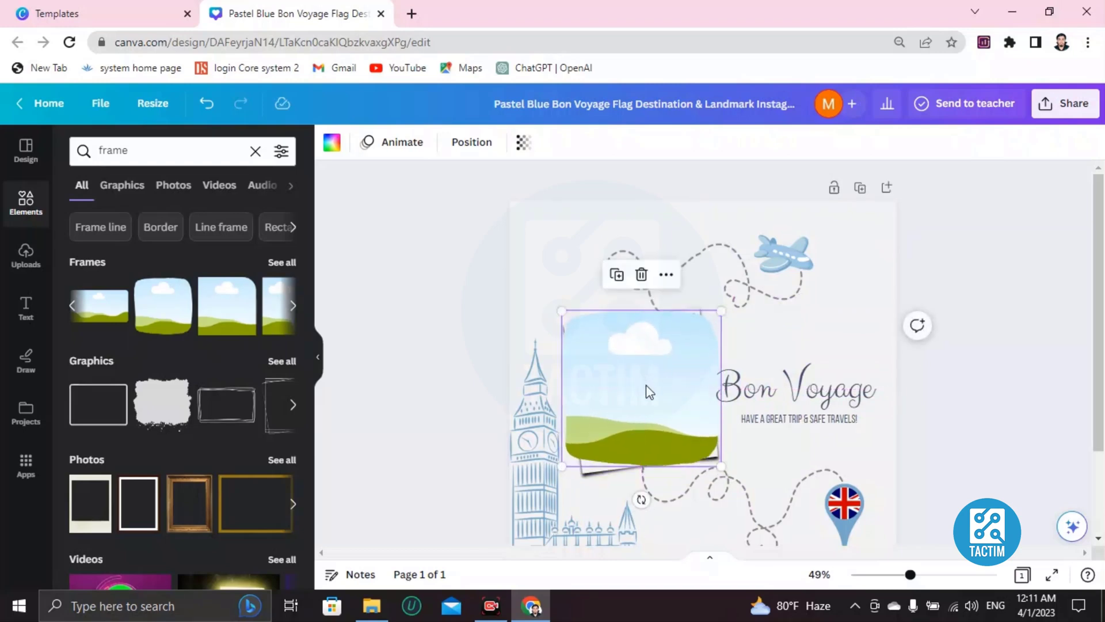
- Open Uploads and start a file upload, closing the picker without choosing a file
{"action": "left_click", "coordinate": [27, 256]}
{"action": "left_click", "coordinate": [158, 196]}
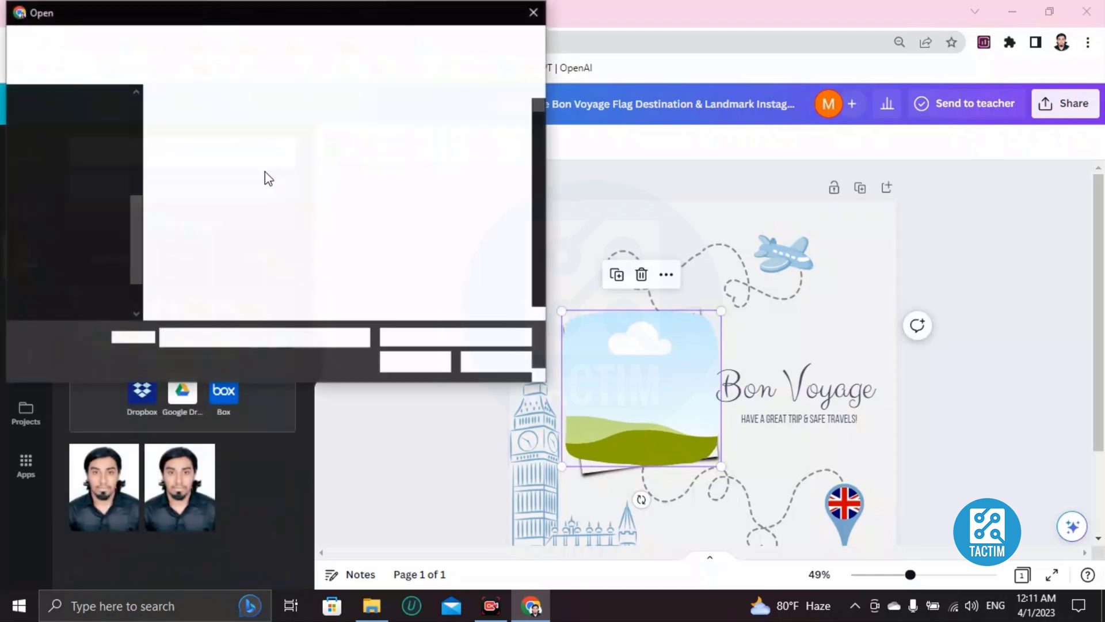
{"action": "left_click", "coordinate": [533, 12]}
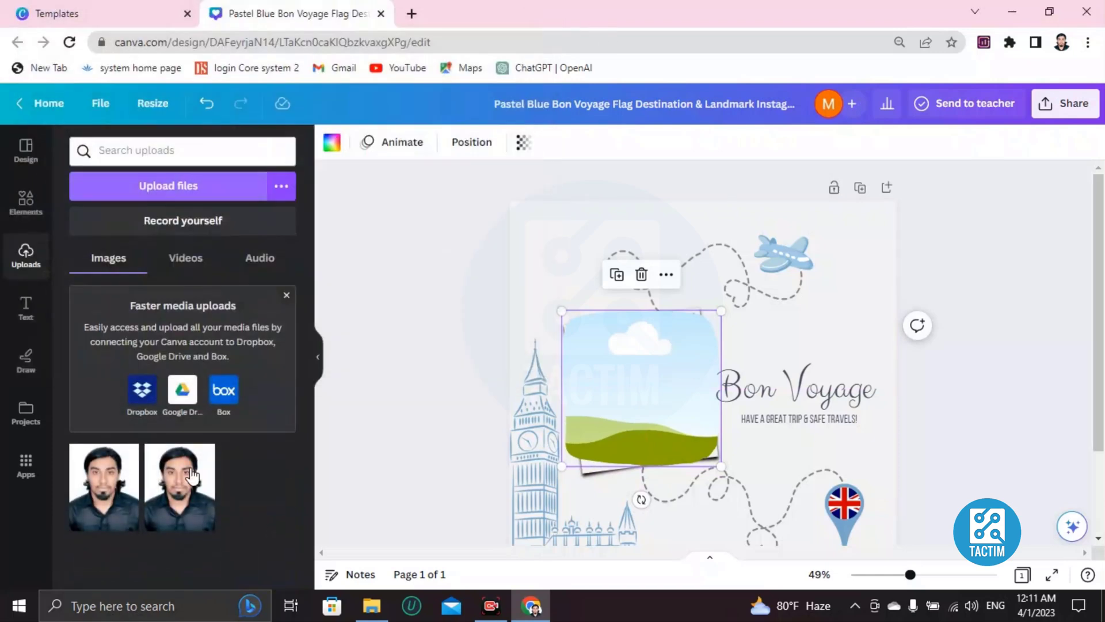
{"action": "left_click", "coordinate": [109, 497]}
{"action": "left_click_drag", "start_coordinate": [728, 481], "coordinate": [653, 446]}
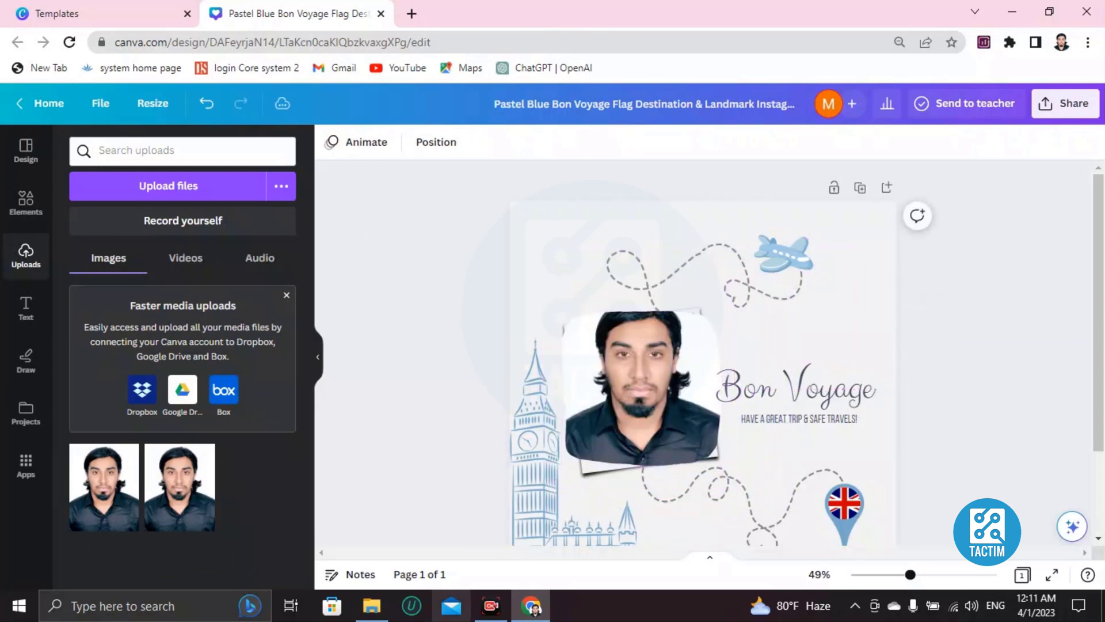
{"action": "scroll", "coordinate": [633, 414], "scroll_direction": "down", "scroll_amount": 2}
{"action": "left_click", "coordinate": [644, 320]}
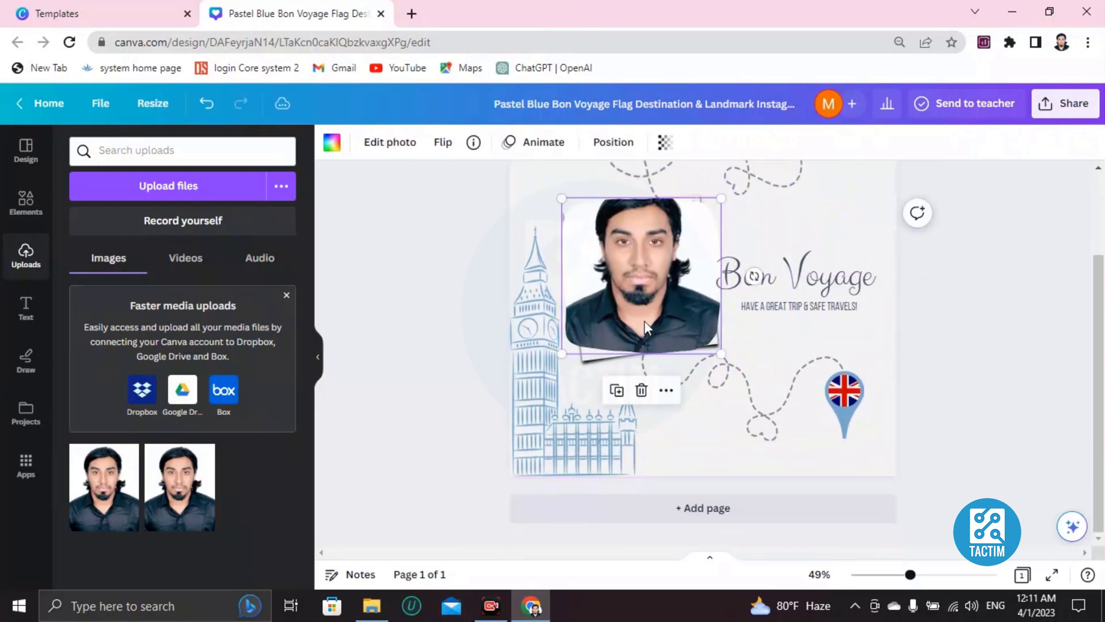
{"action": "key", "text": "Delete"}
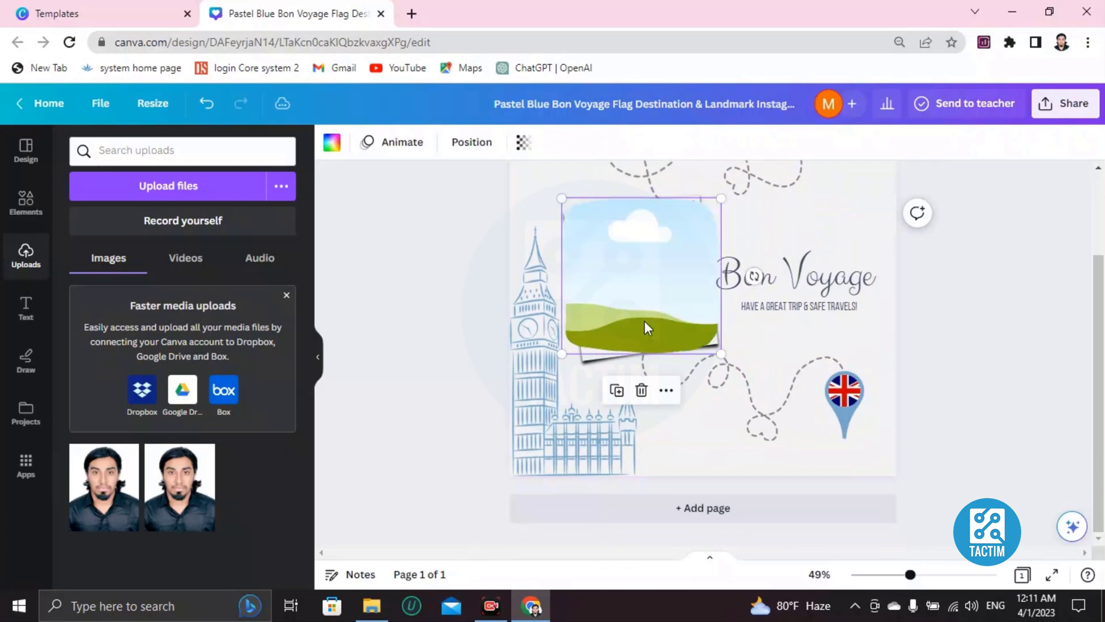
- Replace the frame search in Elements with a search for tourism images
{"action": "left_click", "coordinate": [17, 217]}
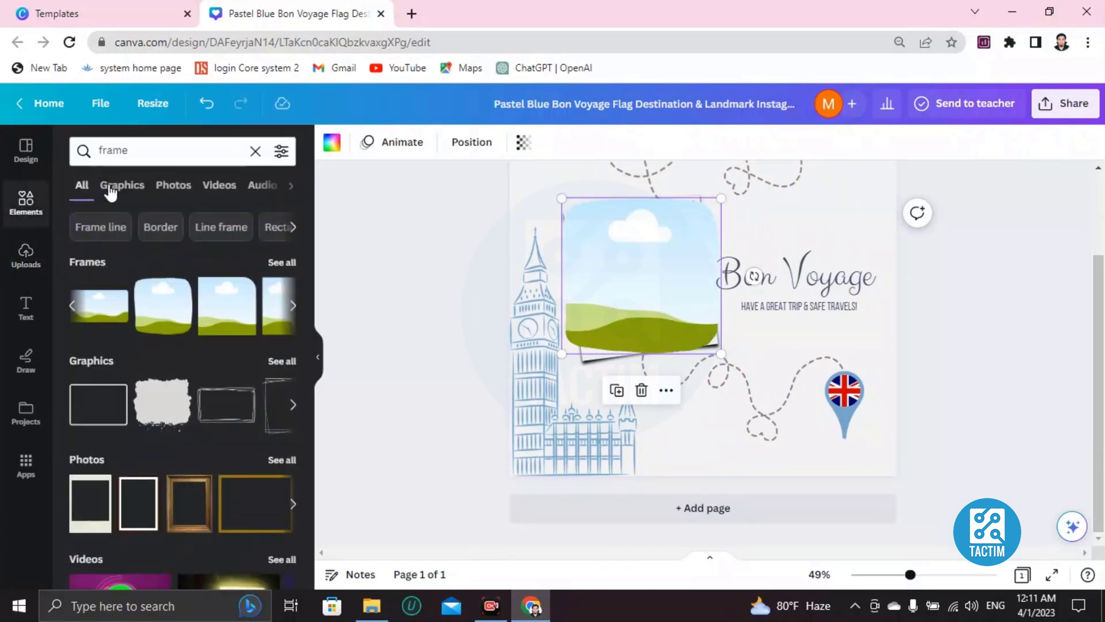
{"action": "left_click", "coordinate": [254, 153]}
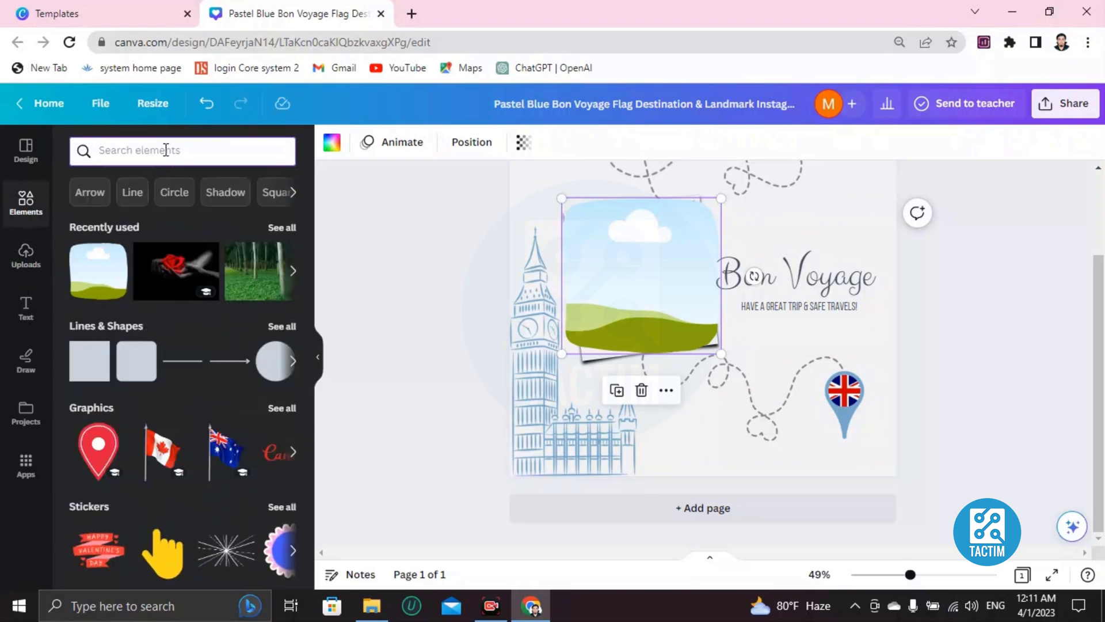
{"action": "type", "text": "forrest"}
{"action": "key", "text": "BackSpace"}
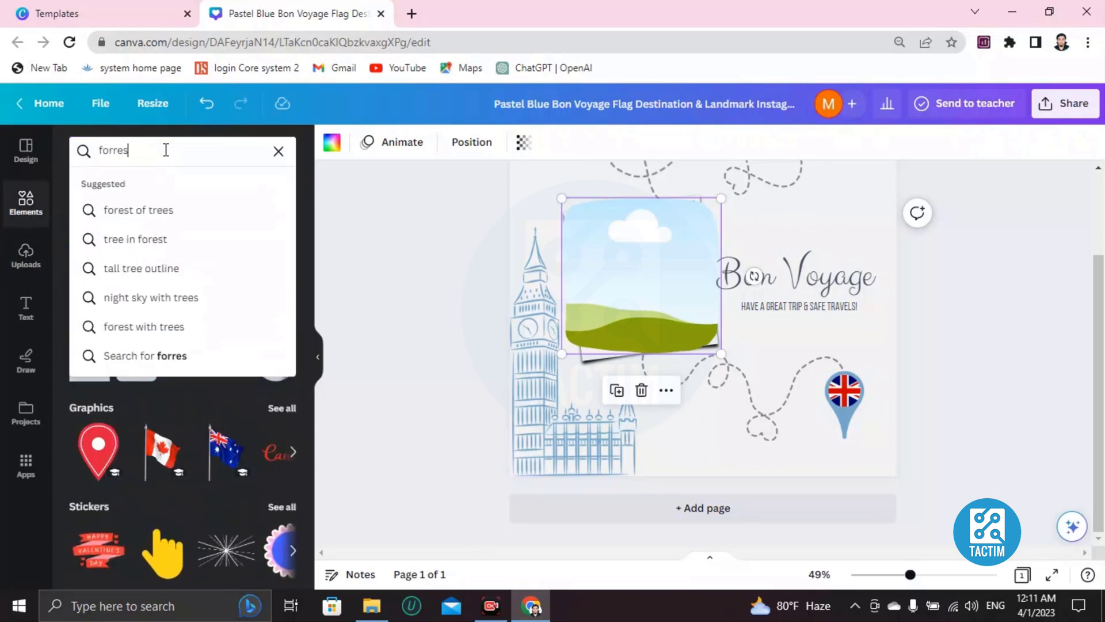
{"action": "key", "text": "BackSpace"}
{"action": "key", "text": "BackSpace"}
{"action": "key", "text": "BackSpace"}
{"action": "key", "text": "BackSpace"}
{"action": "key", "text": "BackSpace"}
{"action": "key", "text": "BackSpace"}
{"action": "type", "text": "toursim"}
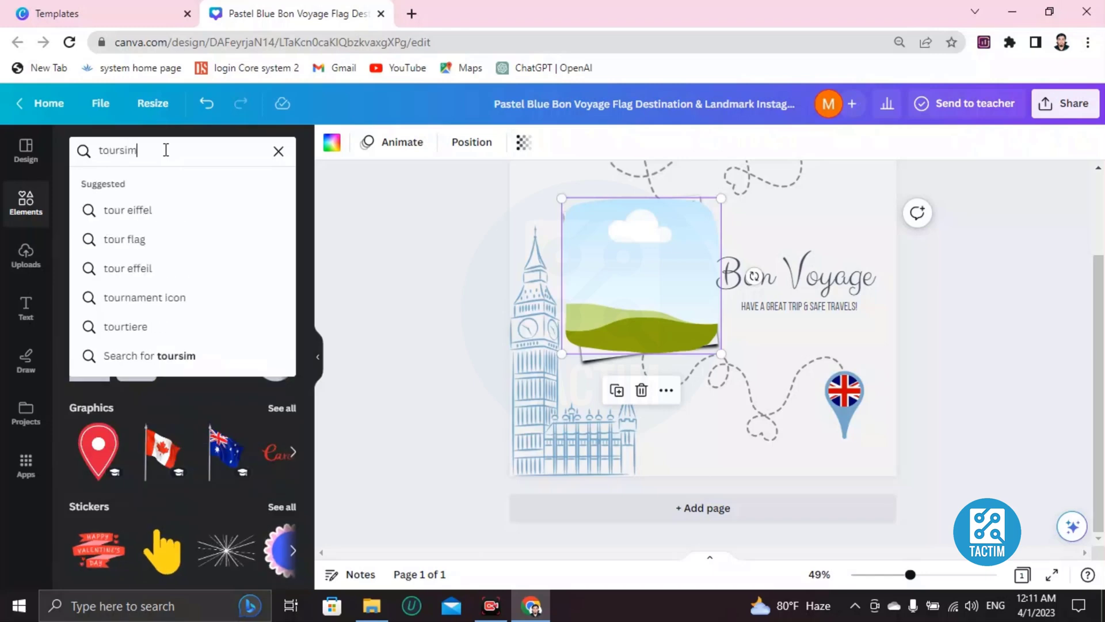
{"action": "key", "text": "Return"}
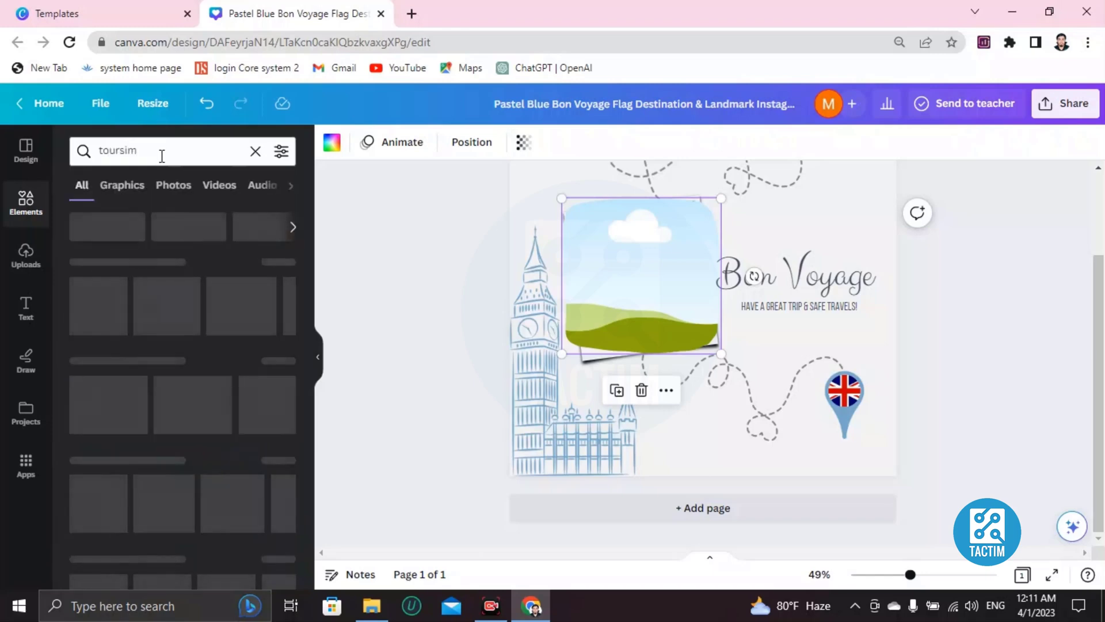
- Add the woman-with-suitcase photo and drop it into the rounded frame
{"action": "scroll", "coordinate": [203, 345], "scroll_direction": "down", "scroll_amount": 1}
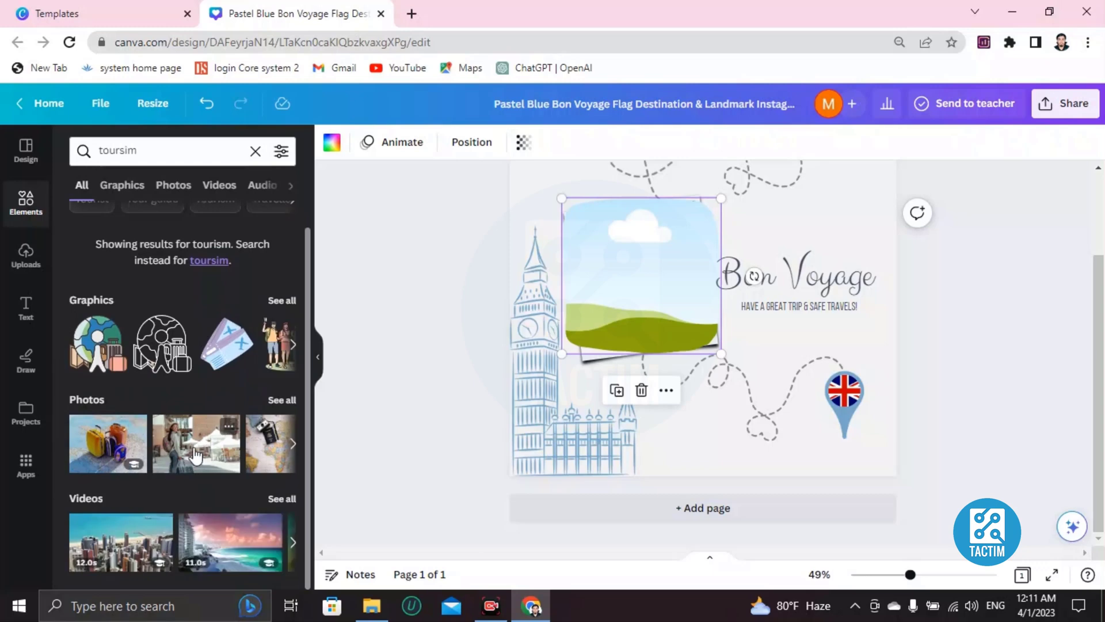
{"action": "left_click", "coordinate": [196, 455]}
{"action": "left_click_drag", "start_coordinate": [613, 330], "coordinate": [629, 344]}
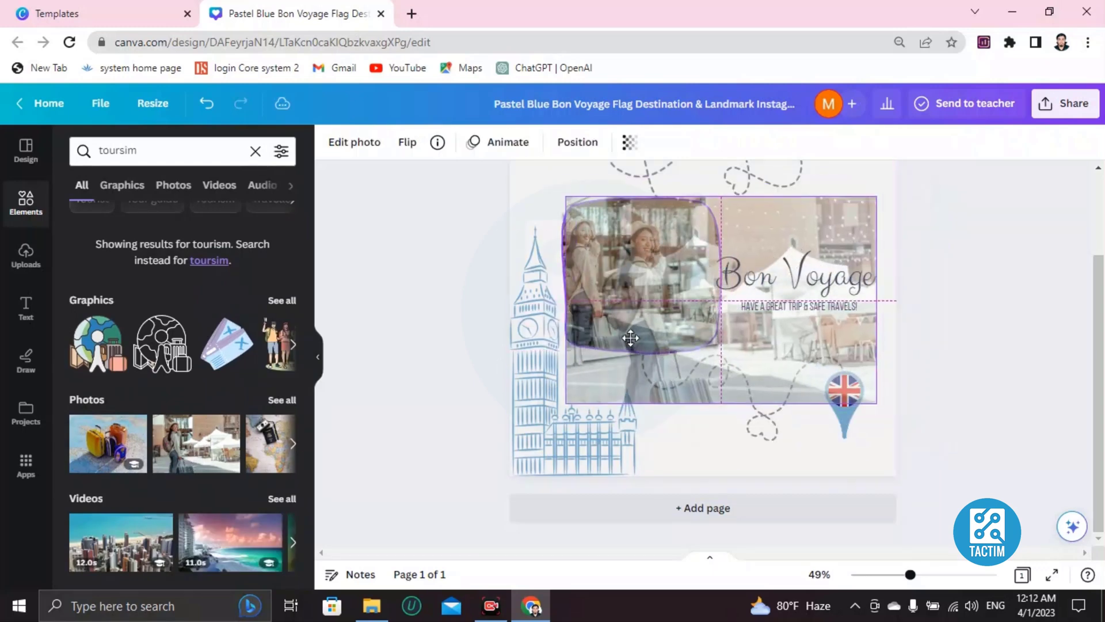
{"action": "scroll", "coordinate": [628, 369], "scroll_direction": "up", "scroll_amount": 2}
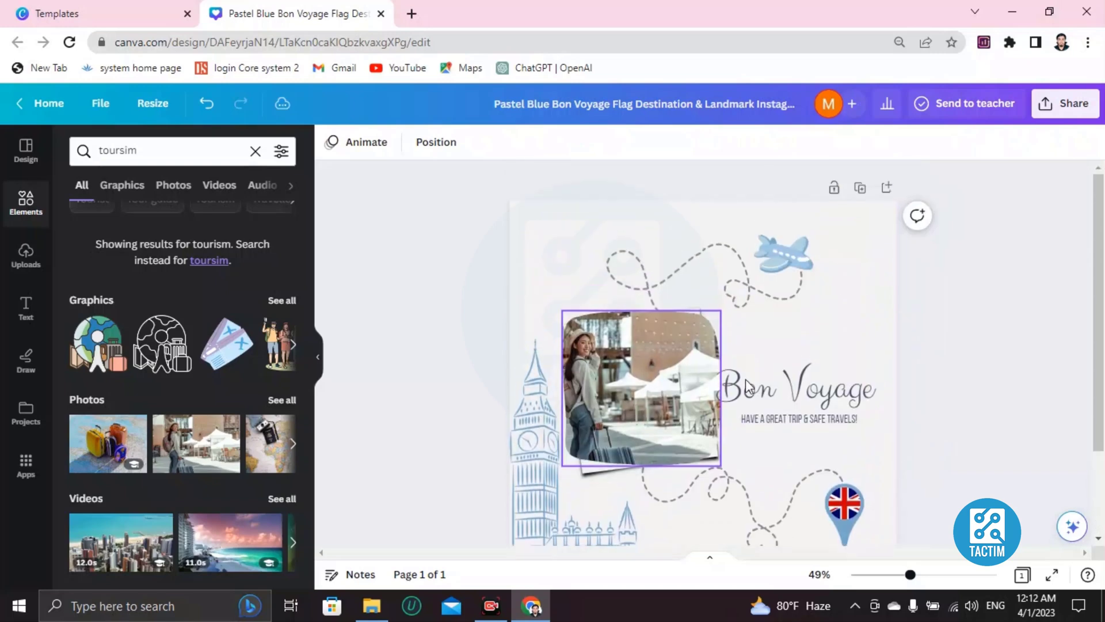
{"action": "scroll", "coordinate": [622, 337], "scroll_direction": "down", "scroll_amount": 2}
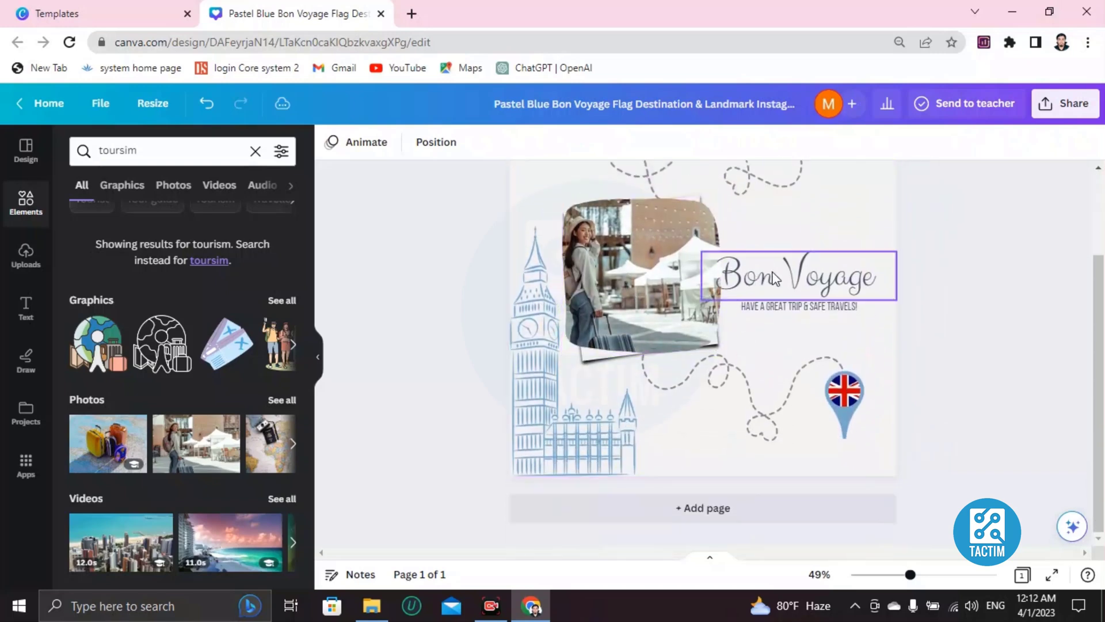
- Recolour the Bon Voyage heading from blue to the coral default swatch
{"action": "double_click", "coordinate": [771, 281]}
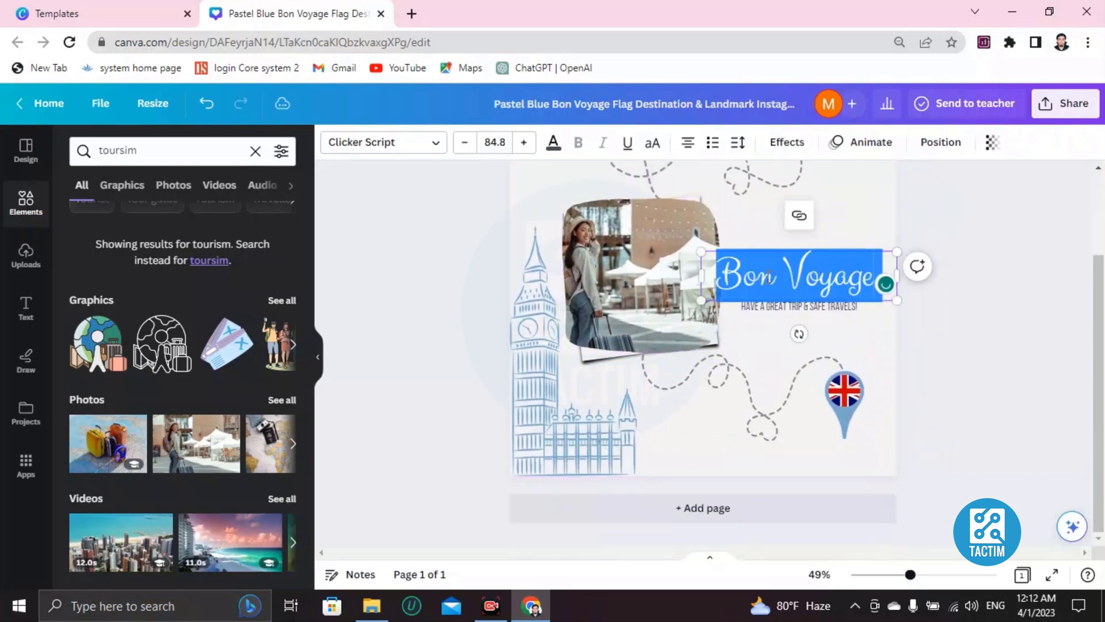
{"action": "left_click", "coordinate": [553, 145]}
{"action": "scroll", "coordinate": [192, 362], "scroll_direction": "down", "scroll_amount": 5}
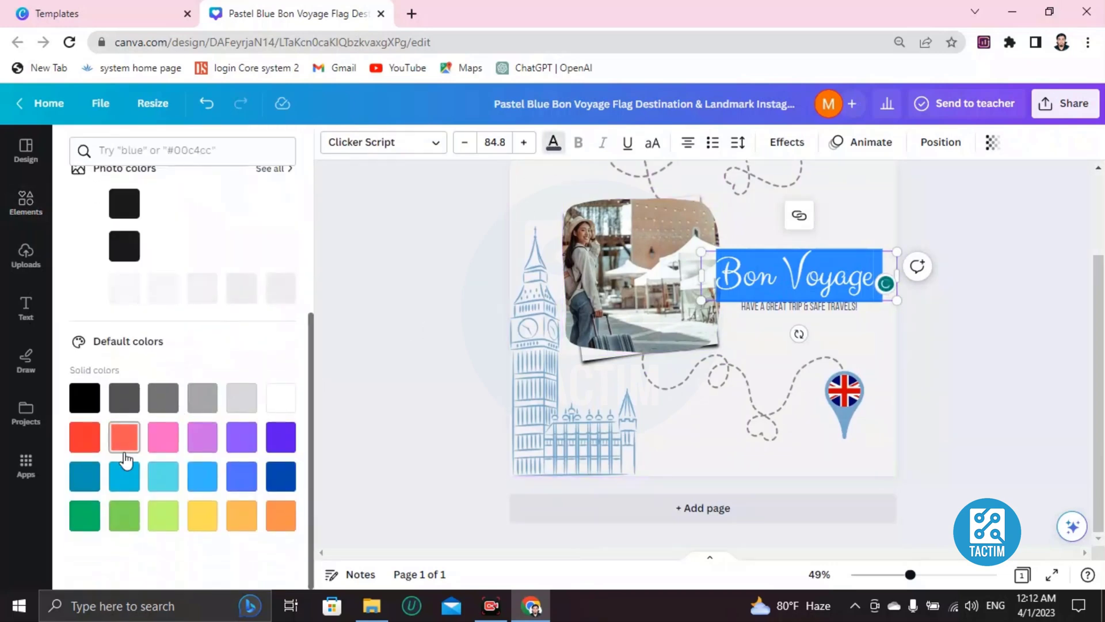
{"action": "left_click", "coordinate": [125, 453]}
{"action": "left_click", "coordinate": [747, 340]}
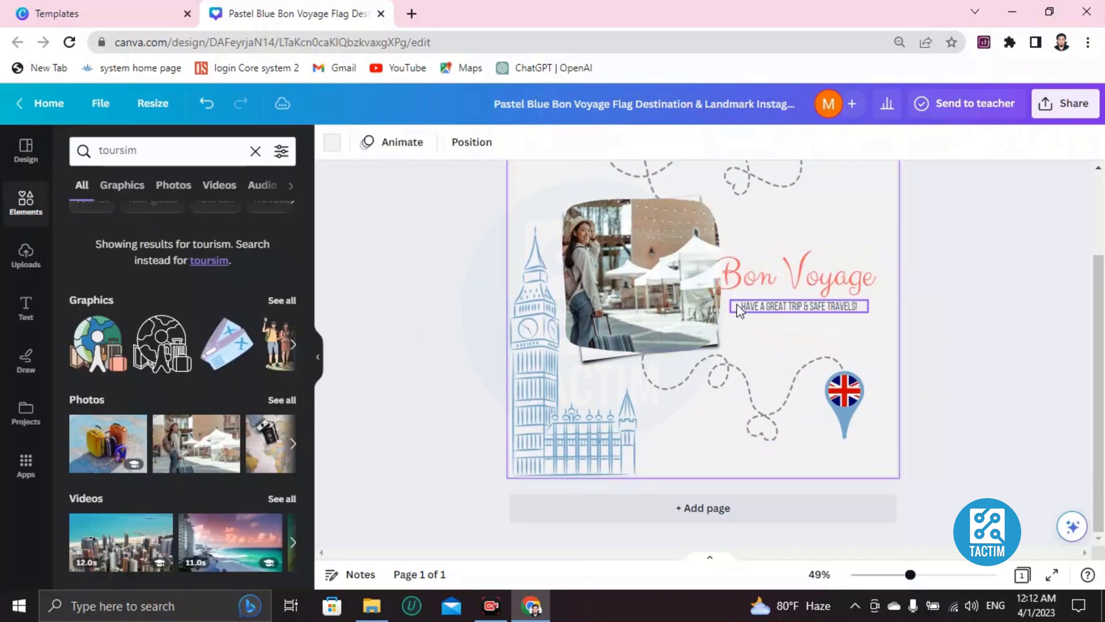
{"action": "left_click", "coordinate": [763, 277]}
{"action": "left_click", "coordinate": [762, 276]}
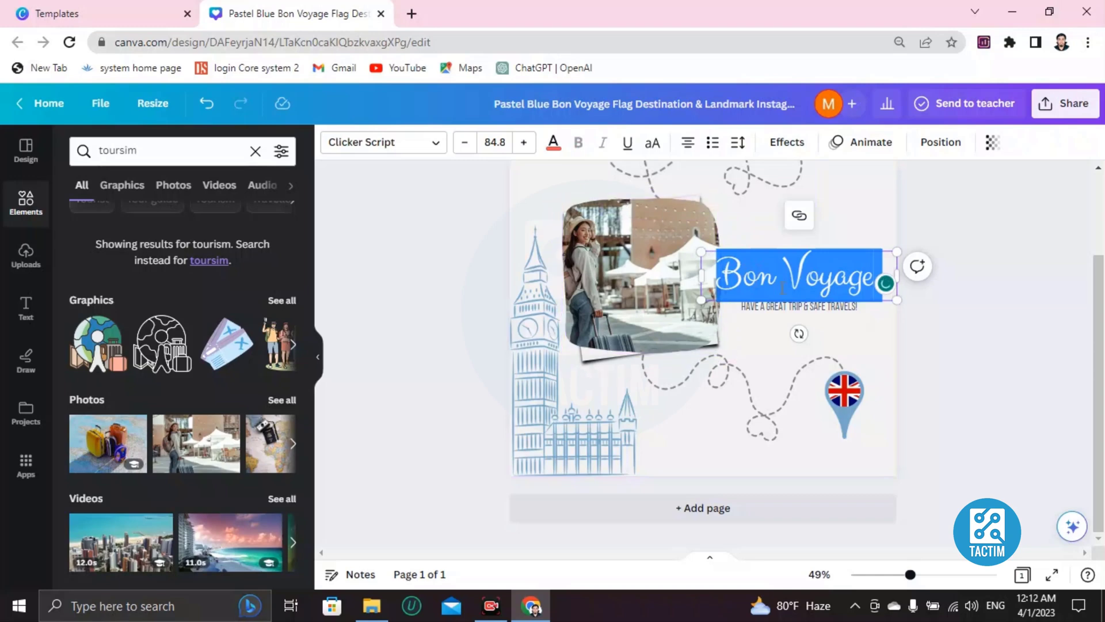
{"action": "left_click", "coordinate": [757, 335]}
{"action": "scroll", "coordinate": [757, 328], "scroll_direction": "up", "scroll_amount": 2}
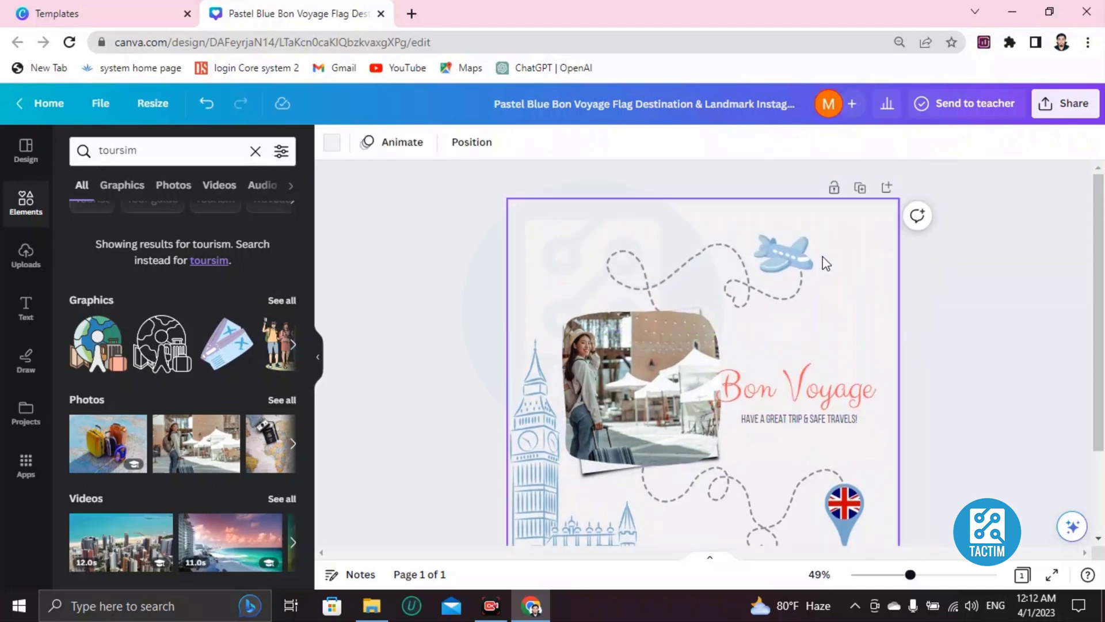
- Delete the small airplane from the dashed flight-path group, keeping the dashed trail
{"action": "left_click", "coordinate": [757, 274]}
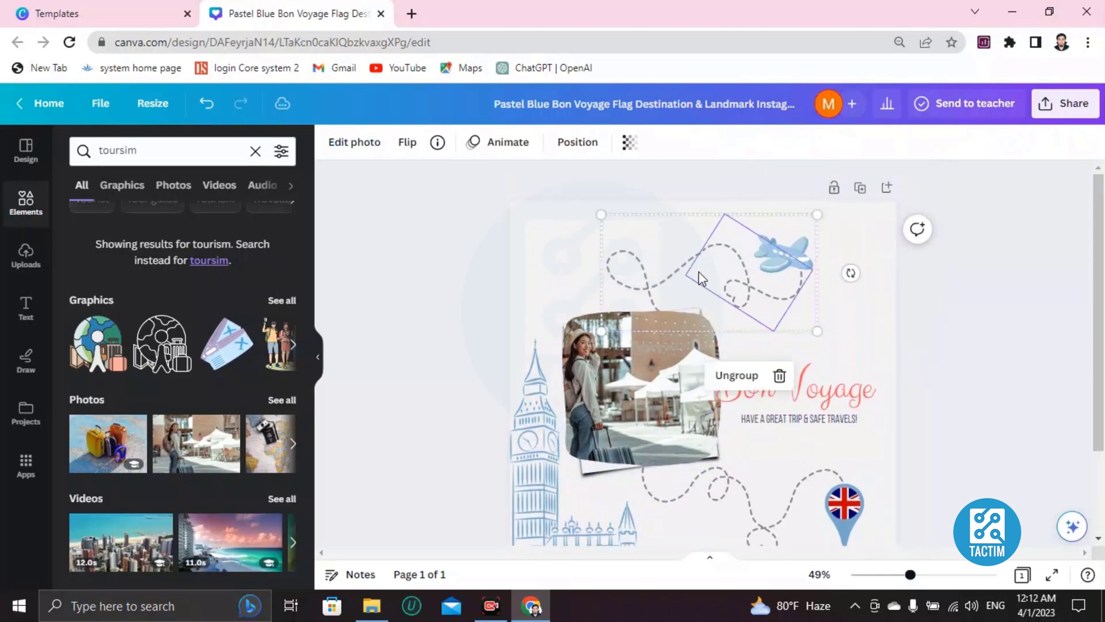
{"action": "left_click", "coordinate": [786, 262]}
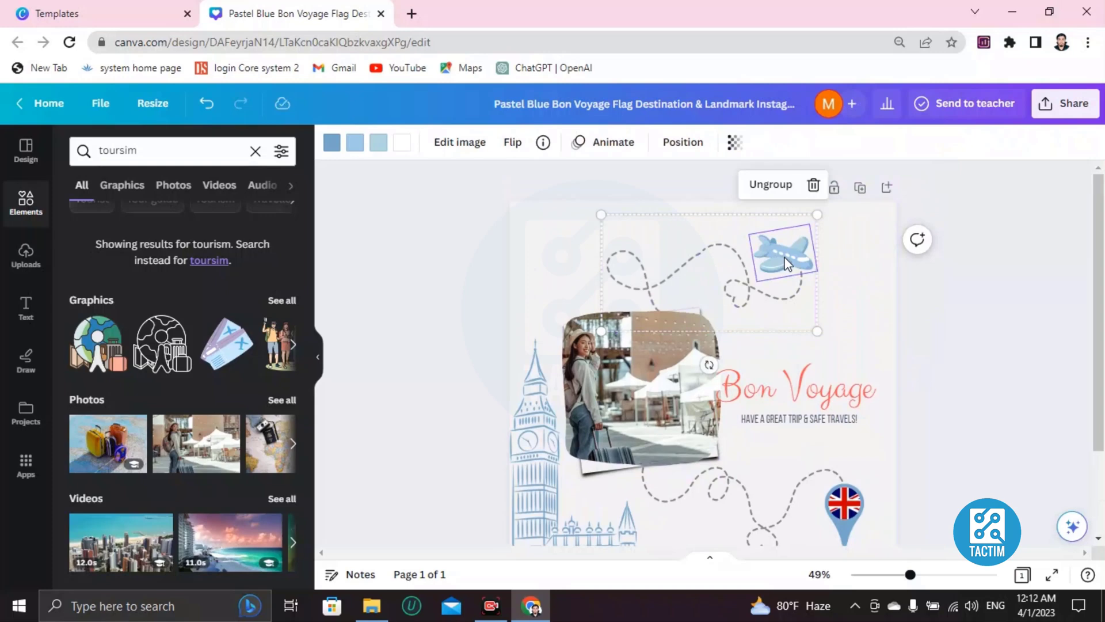
{"action": "key", "text": "Delete"}
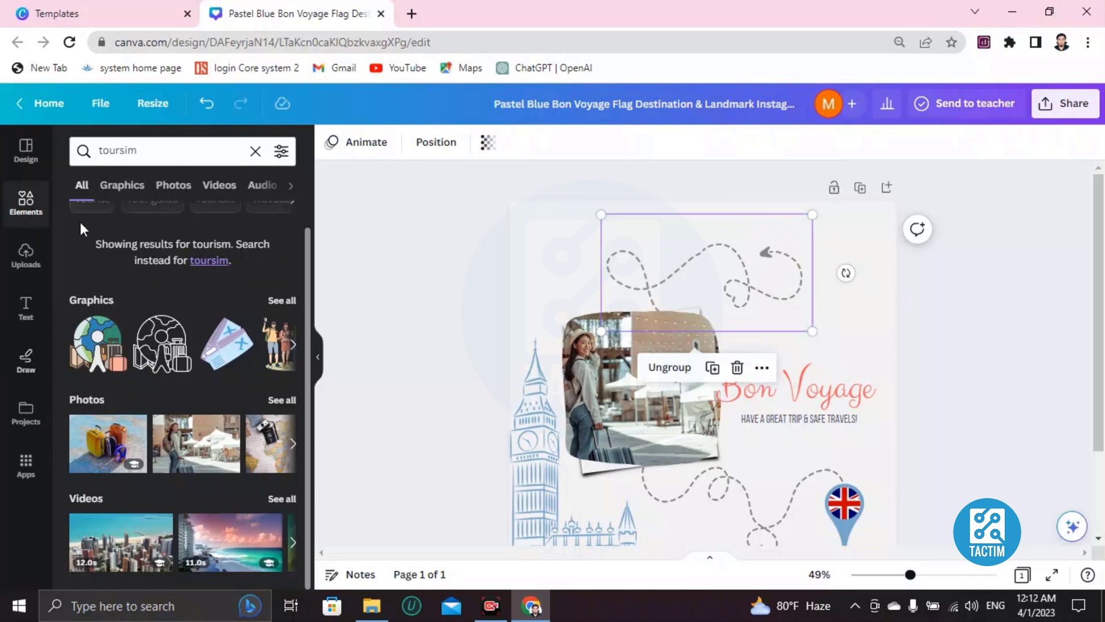
{"action": "left_click", "coordinate": [24, 202]}
- Search Elements for 'tree' and add a green pine forest graphic
{"action": "left_click", "coordinate": [198, 152]}
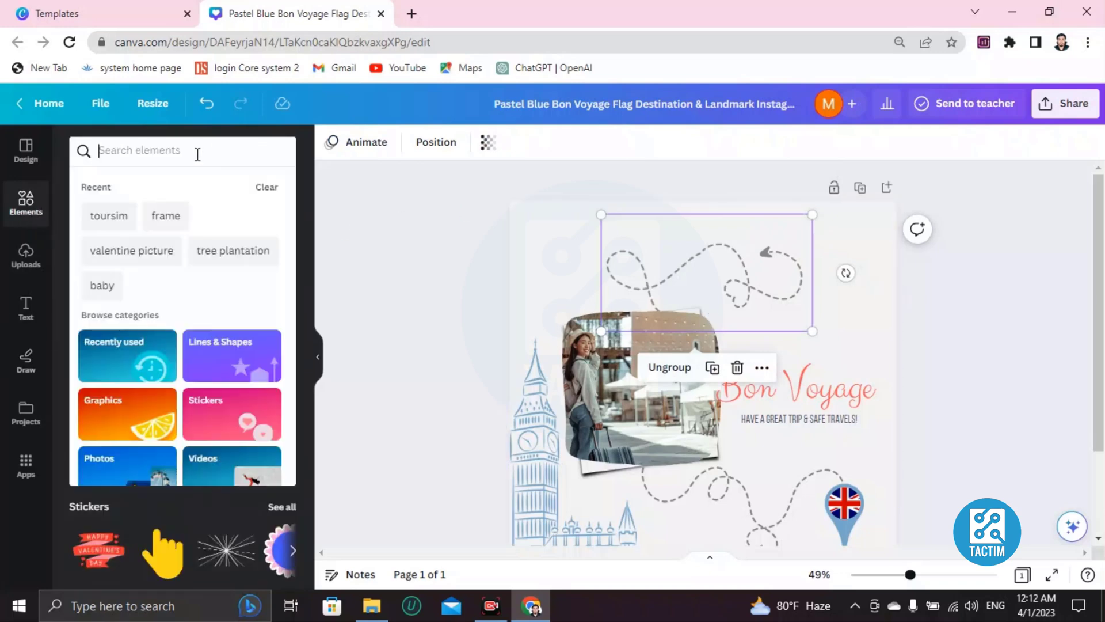
{"action": "type", "text": "[lam"}
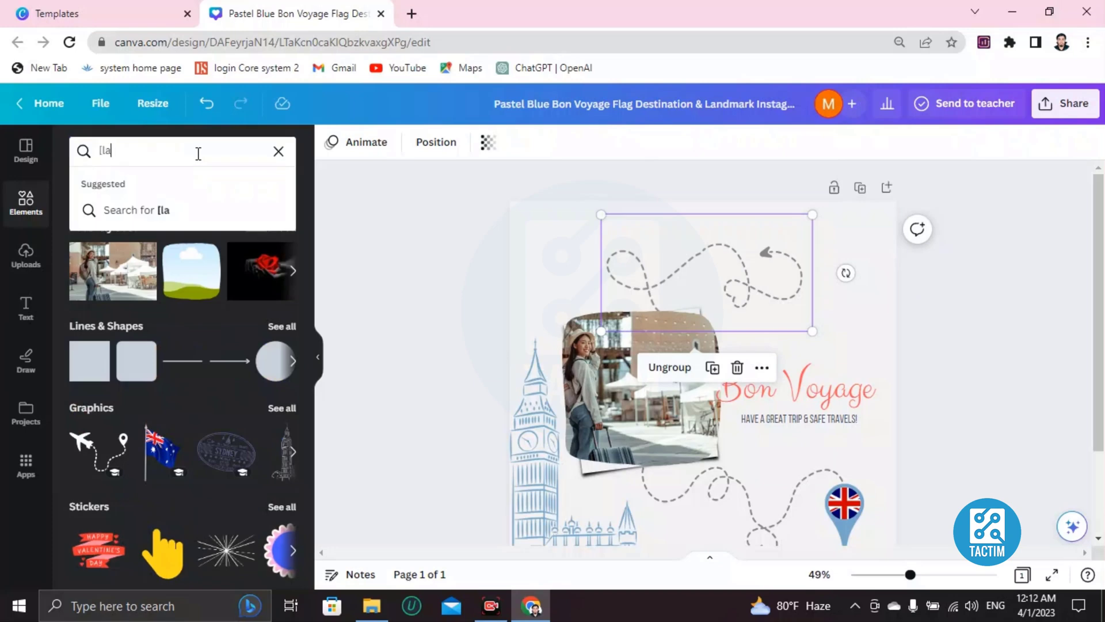
{"action": "key", "text": "BackSpace"}
{"action": "key", "text": "BackSpace"}
{"action": "key", "text": "BackSpace"}
{"action": "key", "text": "BackSpace"}
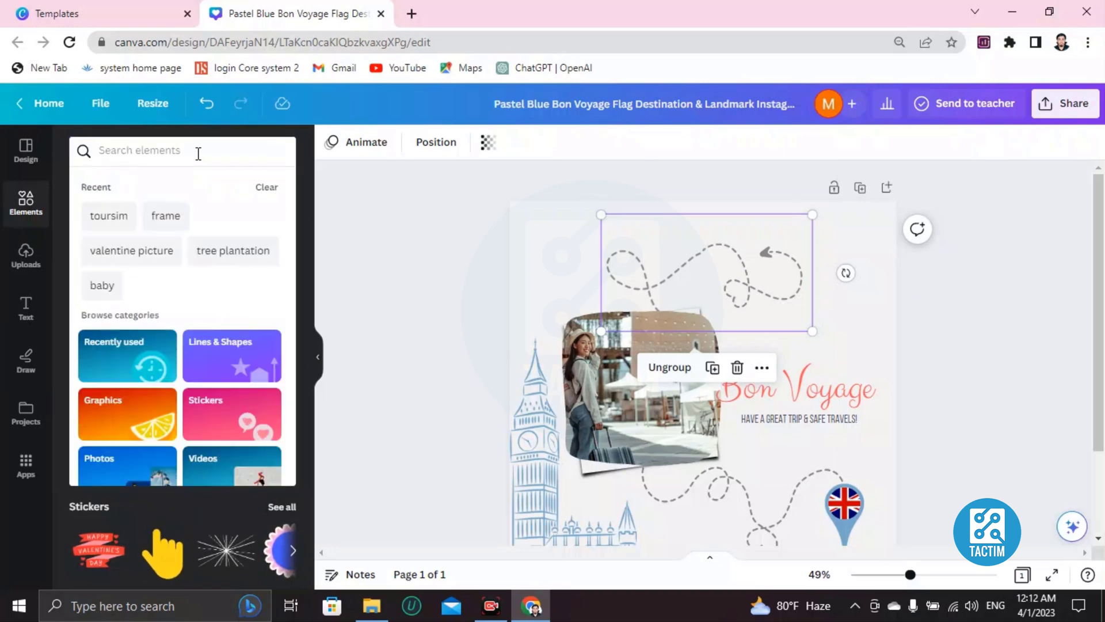
{"action": "type", "text": "tree"}
{"action": "key", "text": "Return"}
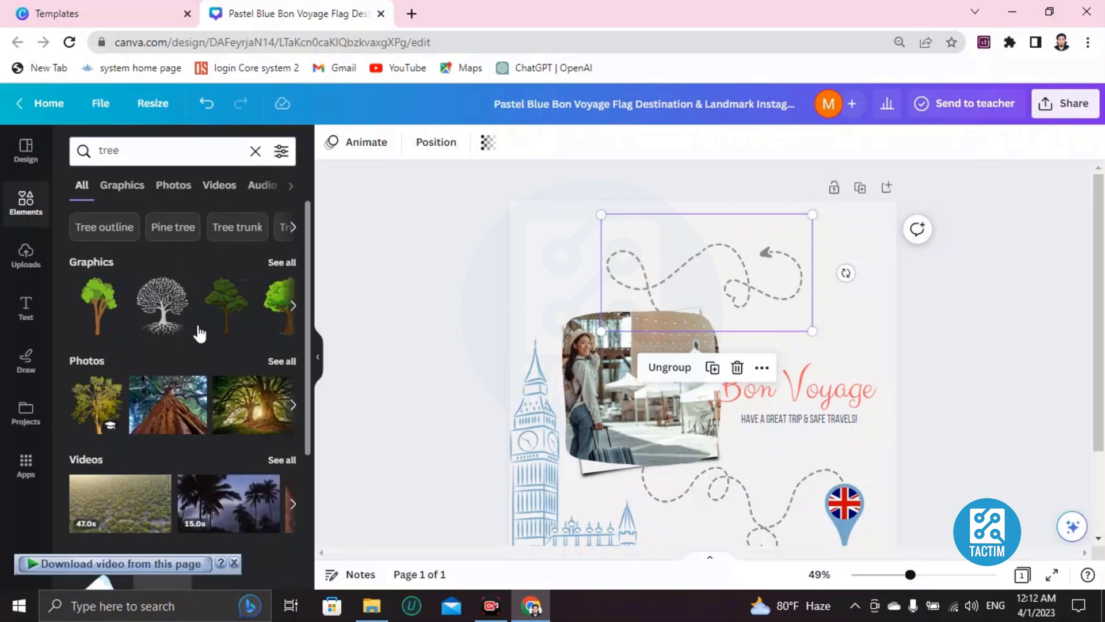
{"action": "left_click", "coordinate": [294, 305]}
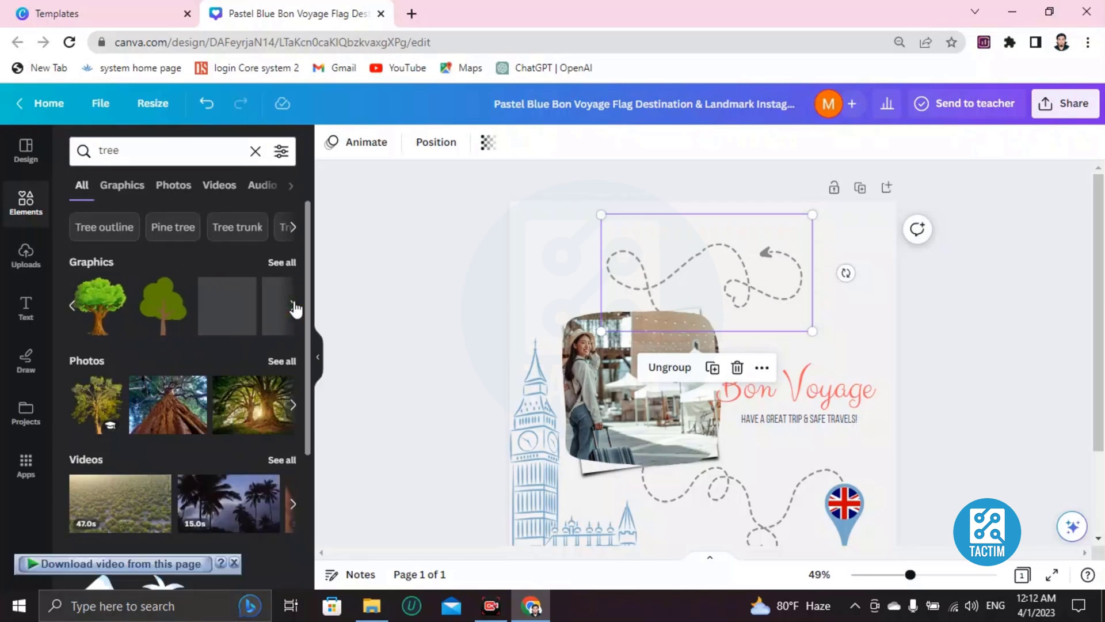
{"action": "left_click", "coordinate": [294, 406]}
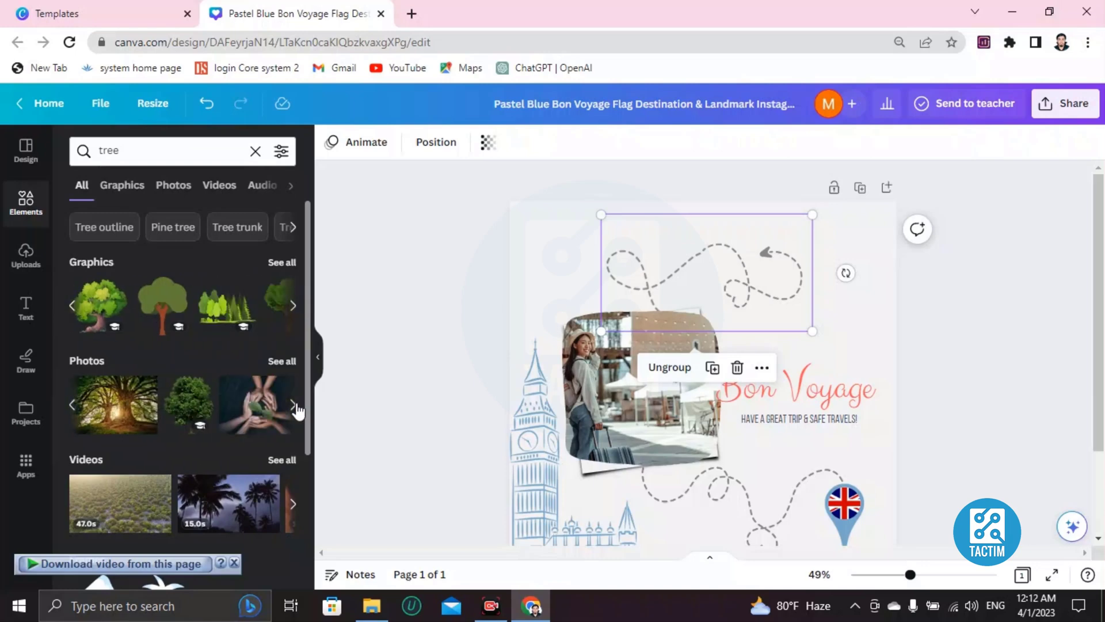
{"action": "left_click", "coordinate": [225, 318]}
- Shrink the forest graphic and place it just above the Bon Voyage heading
{"action": "left_click_drag", "start_coordinate": [702, 389], "coordinate": [750, 252]}
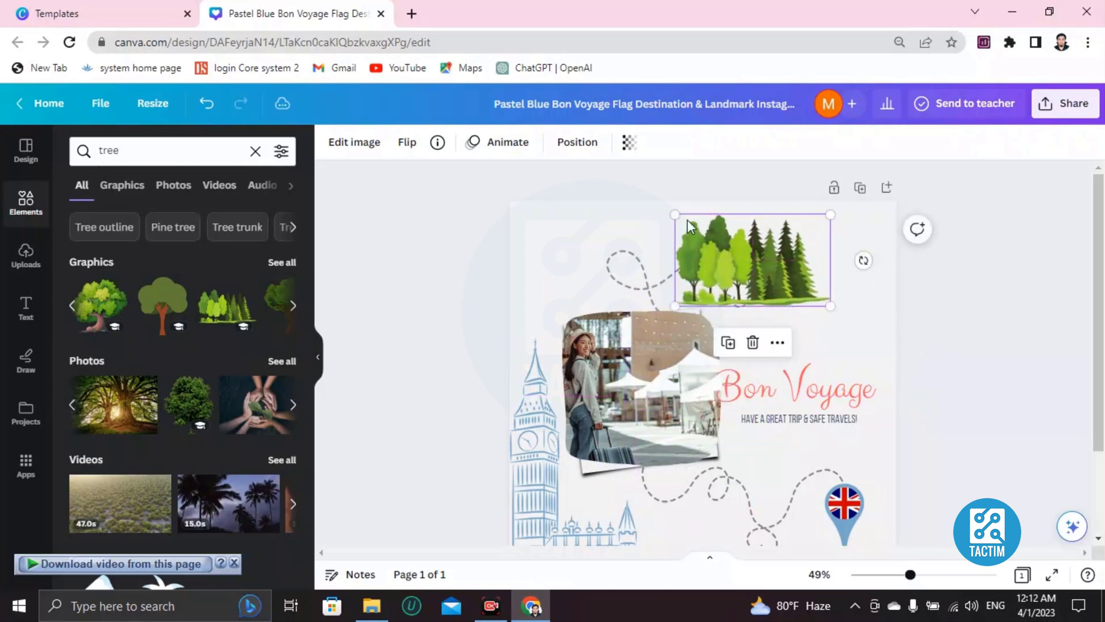
{"action": "left_click_drag", "start_coordinate": [674, 217], "coordinate": [737, 248]}
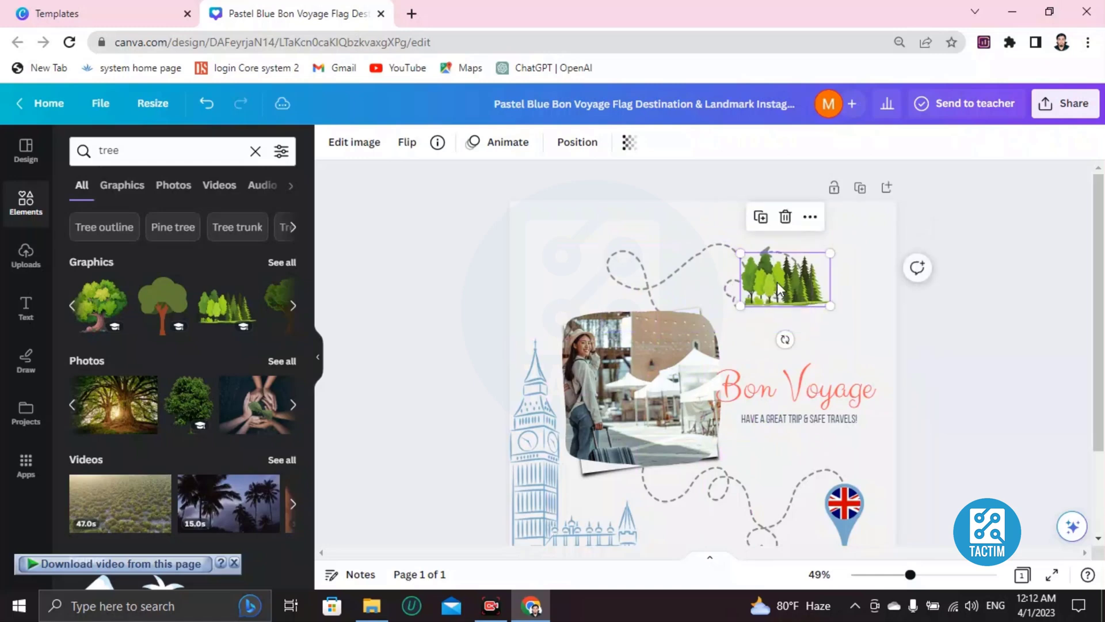
{"action": "left_click_drag", "start_coordinate": [778, 281], "coordinate": [782, 342]}
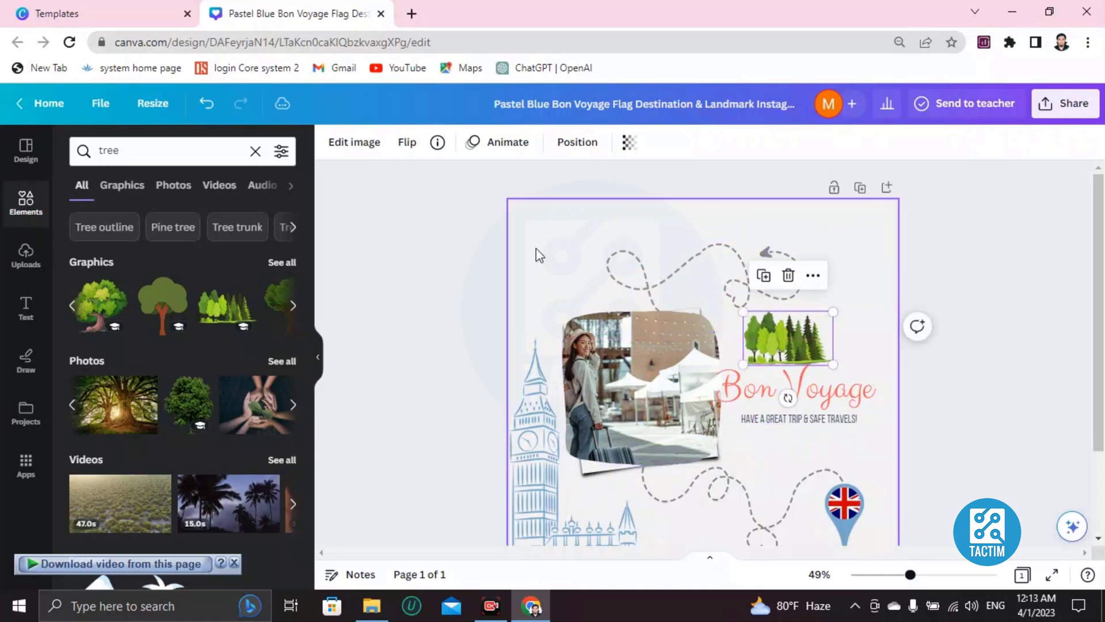
{"action": "scroll", "coordinate": [679, 345], "scroll_direction": "down", "scroll_amount": 3}
{"action": "scroll", "coordinate": [677, 322], "scroll_direction": "up", "scroll_amount": 3}
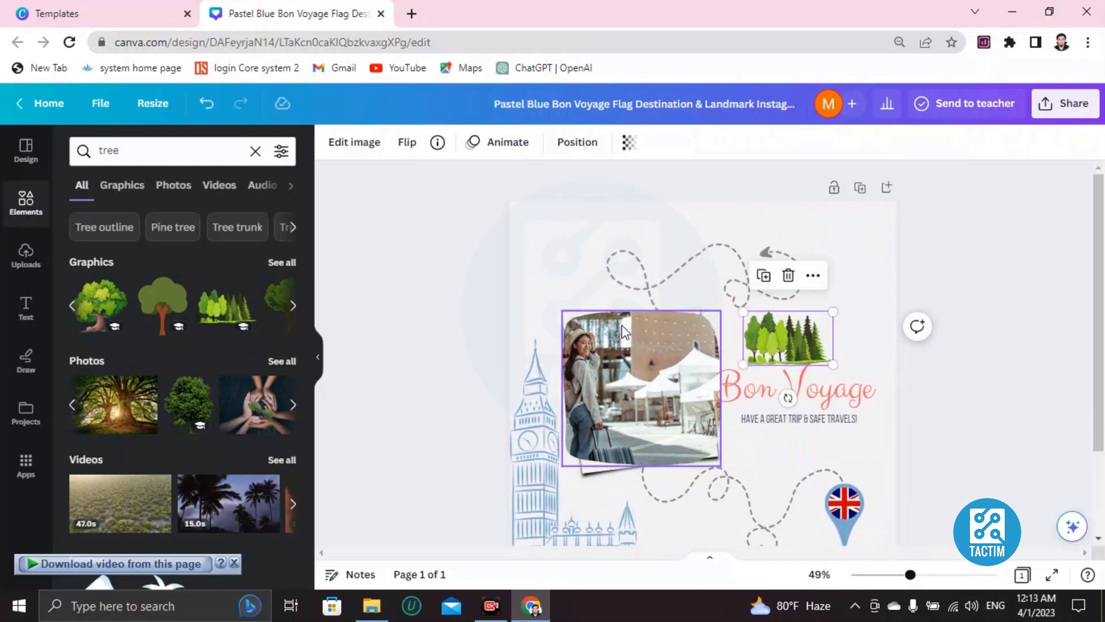
{"action": "left_click", "coordinate": [557, 228]}
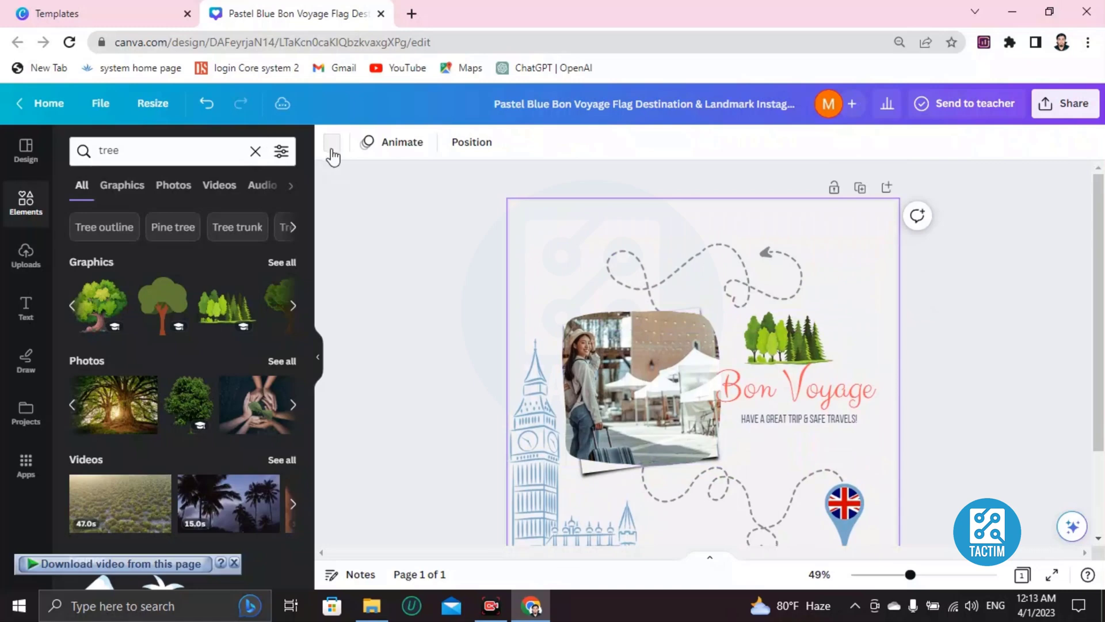
- Set the page background to Grass green after briefly trying a black-to-gold gradient
{"action": "left_click", "coordinate": [332, 149]}
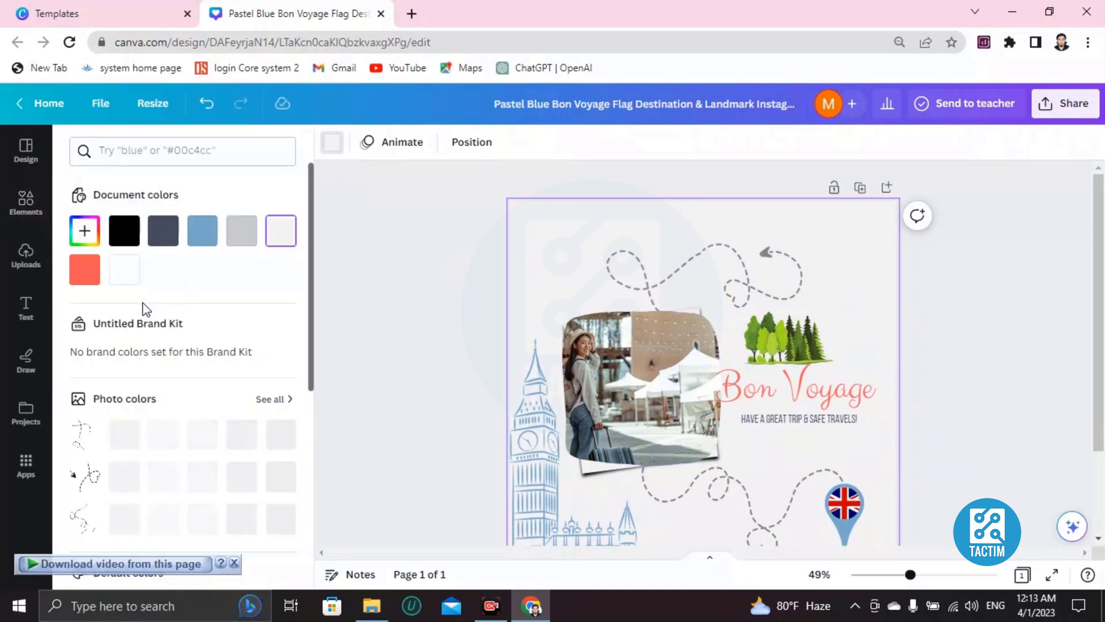
{"action": "scroll", "coordinate": [132, 345], "scroll_direction": "down", "scroll_amount": 5}
{"action": "left_click", "coordinate": [122, 437]}
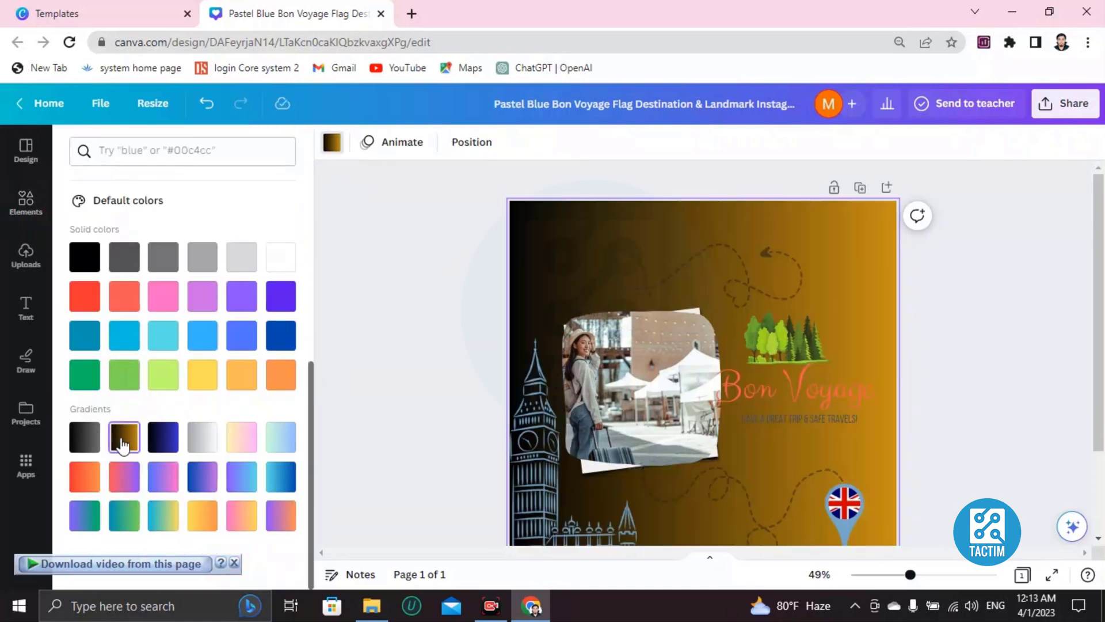
{"action": "left_click", "coordinate": [125, 377]}
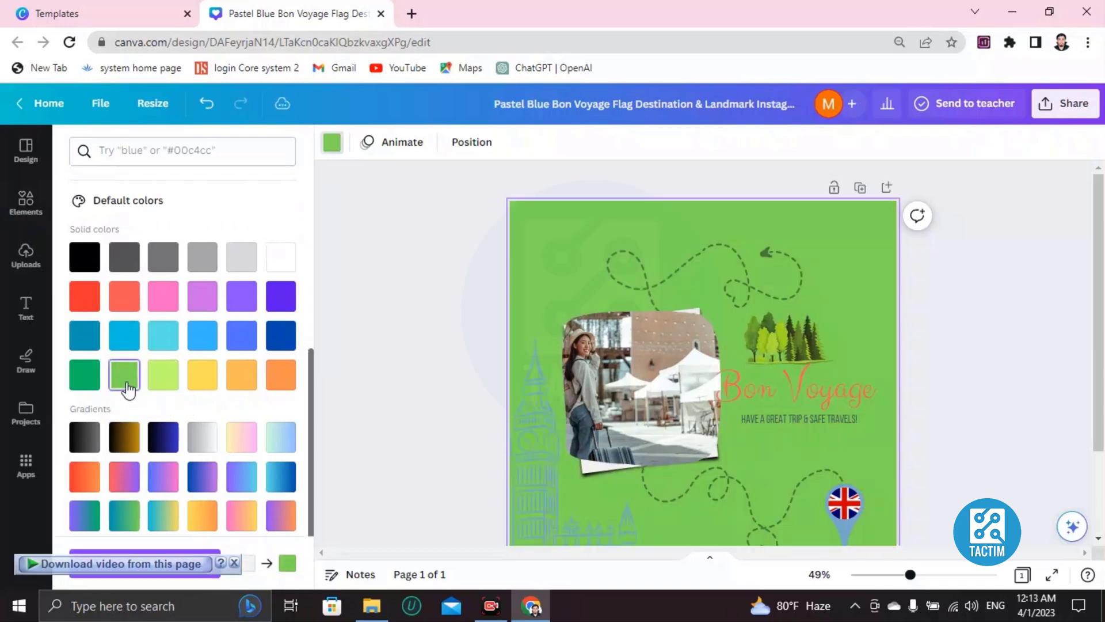
{"action": "scroll", "coordinate": [149, 374], "scroll_direction": "down", "scroll_amount": 2}
{"action": "scroll", "coordinate": [642, 371], "scroll_direction": "down", "scroll_amount": 2}
{"action": "scroll", "coordinate": [643, 371], "scroll_direction": "up", "scroll_amount": 2}
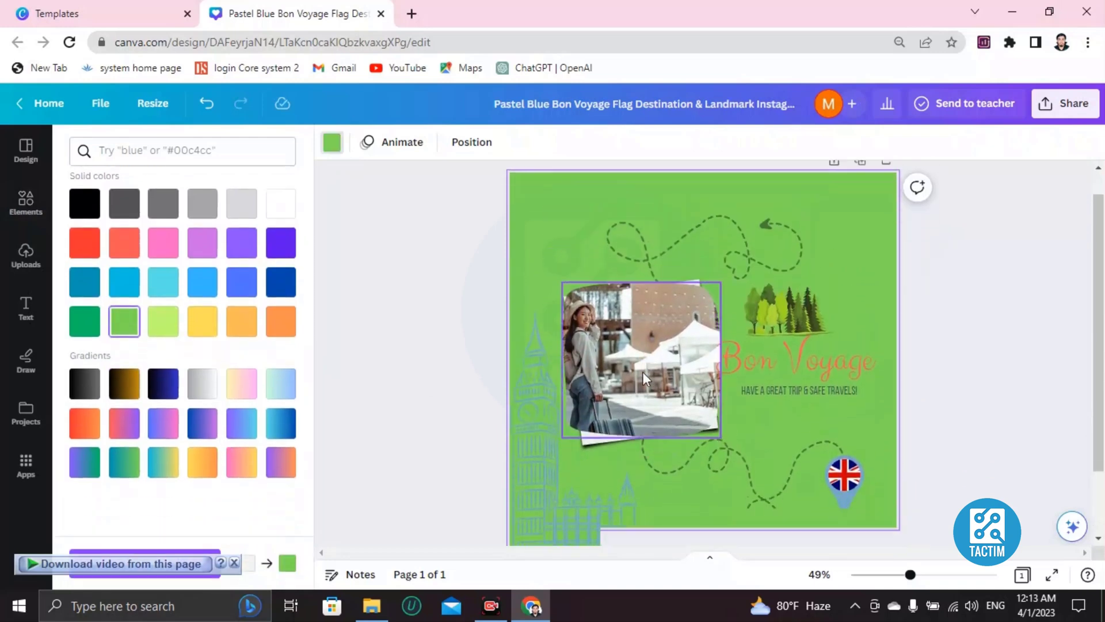
{"action": "scroll", "coordinate": [765, 381], "scroll_direction": "down", "scroll_amount": 2}
{"action": "scroll", "coordinate": [653, 460], "scroll_direction": "up", "scroll_amount": 2}
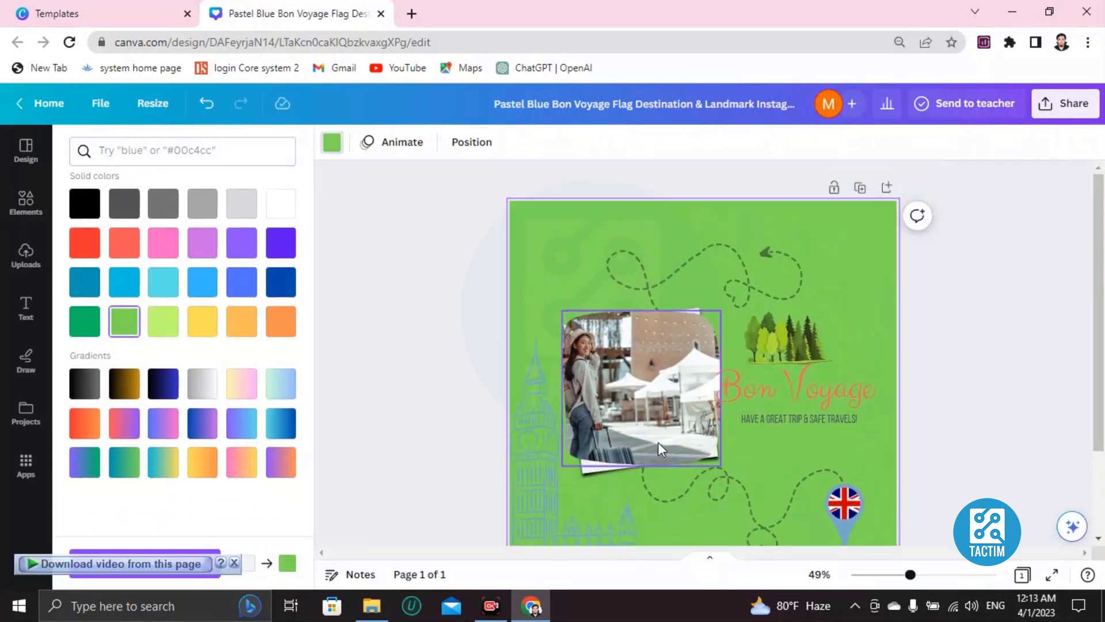
{"action": "scroll", "coordinate": [661, 432], "scroll_direction": "down", "scroll_amount": 2}
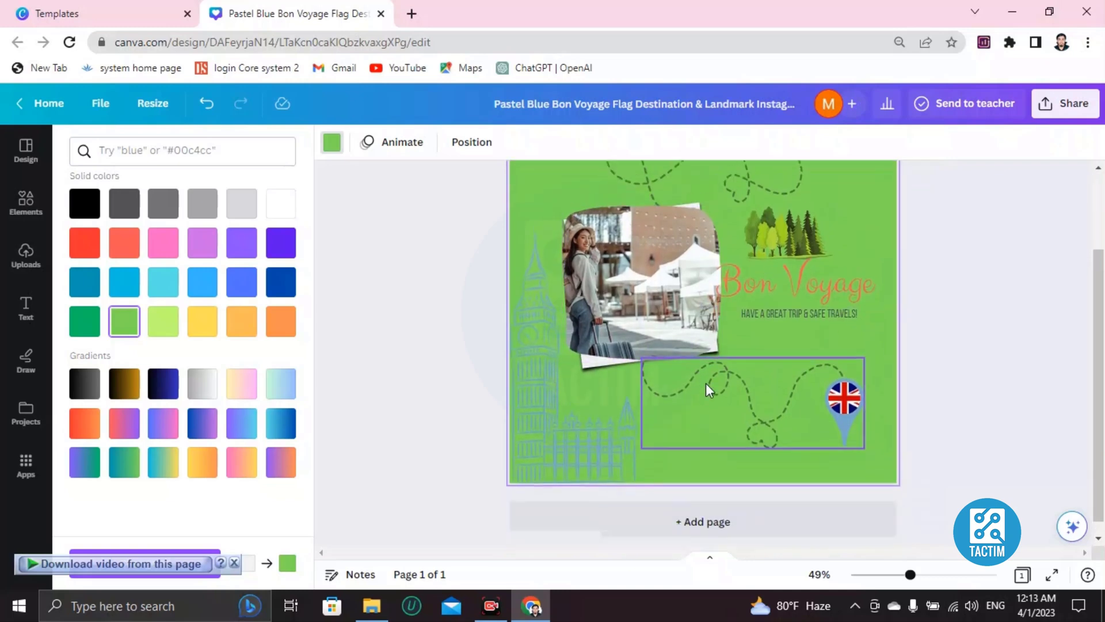
{"action": "scroll", "coordinate": [719, 383], "scroll_direction": "up", "scroll_amount": 2}
- Add a heading text box over the suitcase photo and replace its placeholder with 'jcssnjnskns'
{"action": "left_click", "coordinate": [26, 307]}
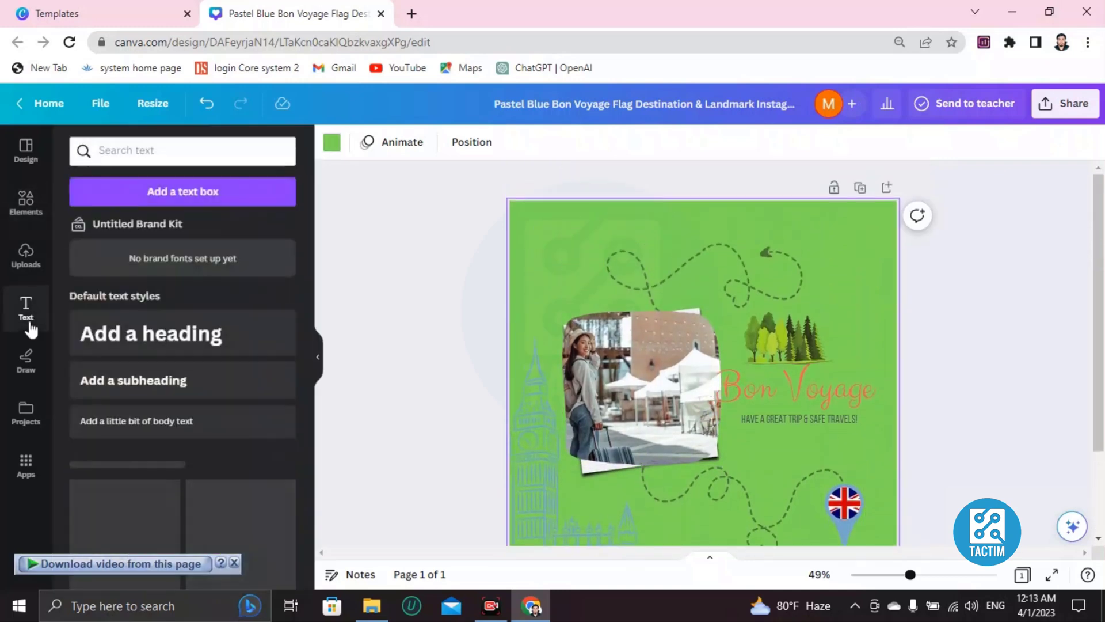
{"action": "scroll", "coordinate": [163, 518], "scroll_direction": "down", "scroll_amount": 5}
{"action": "left_click", "coordinate": [230, 566]}
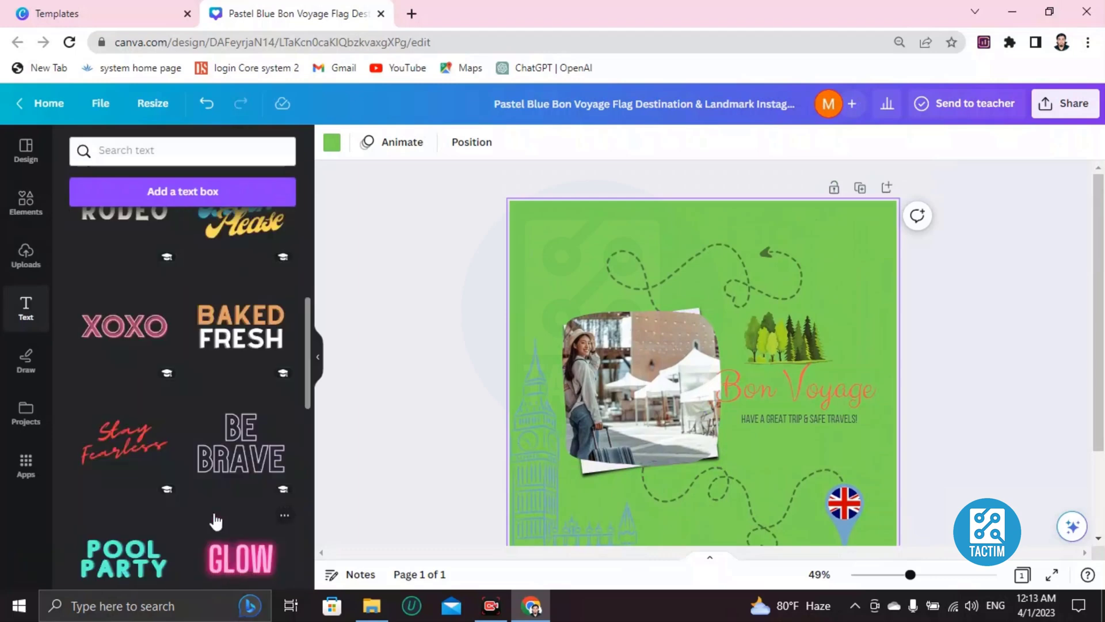
{"action": "scroll", "coordinate": [148, 414], "scroll_direction": "down", "scroll_amount": 4}
{"action": "scroll", "coordinate": [196, 460], "scroll_direction": "up", "scroll_amount": 8}
{"action": "scroll", "coordinate": [195, 460], "scroll_direction": "up", "scroll_amount": 4}
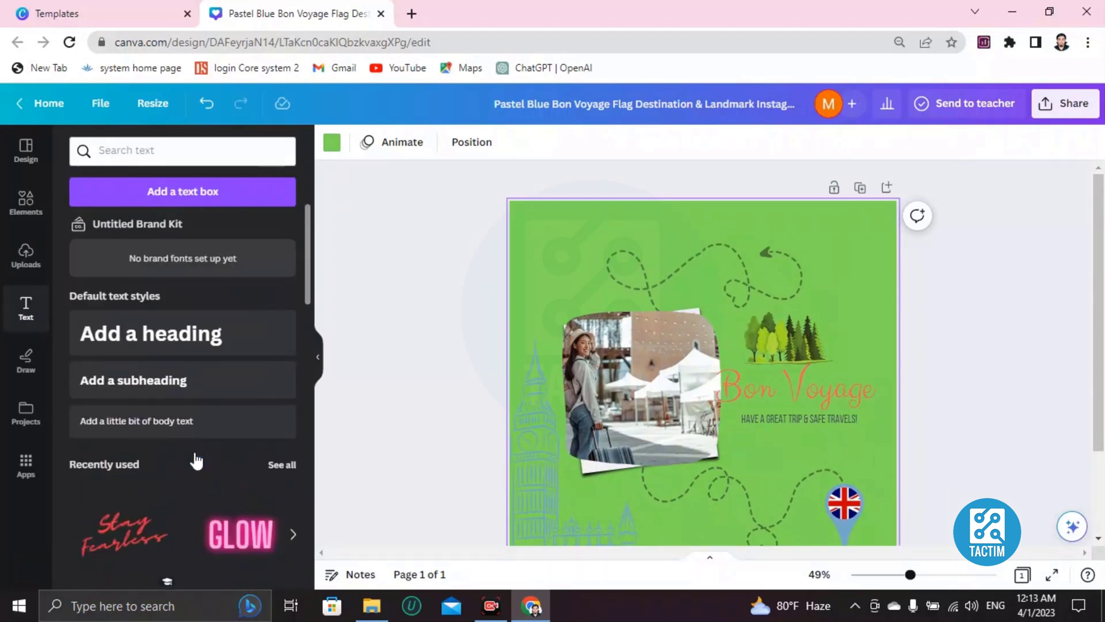
{"action": "left_click", "coordinate": [122, 344]}
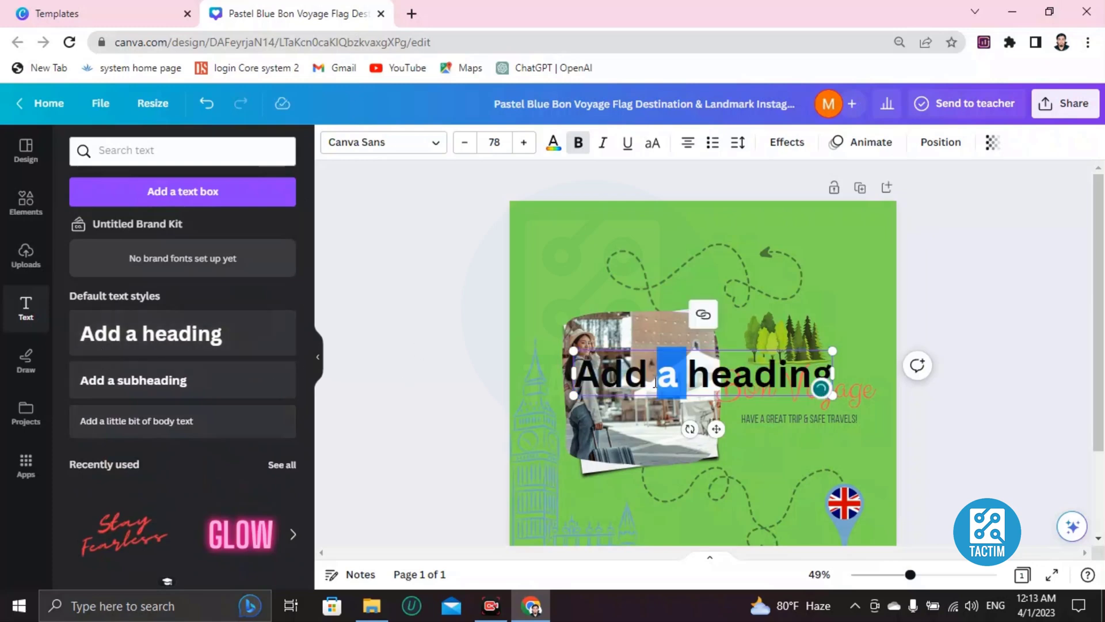
{"action": "type", "text": "jcssnjnskns"}
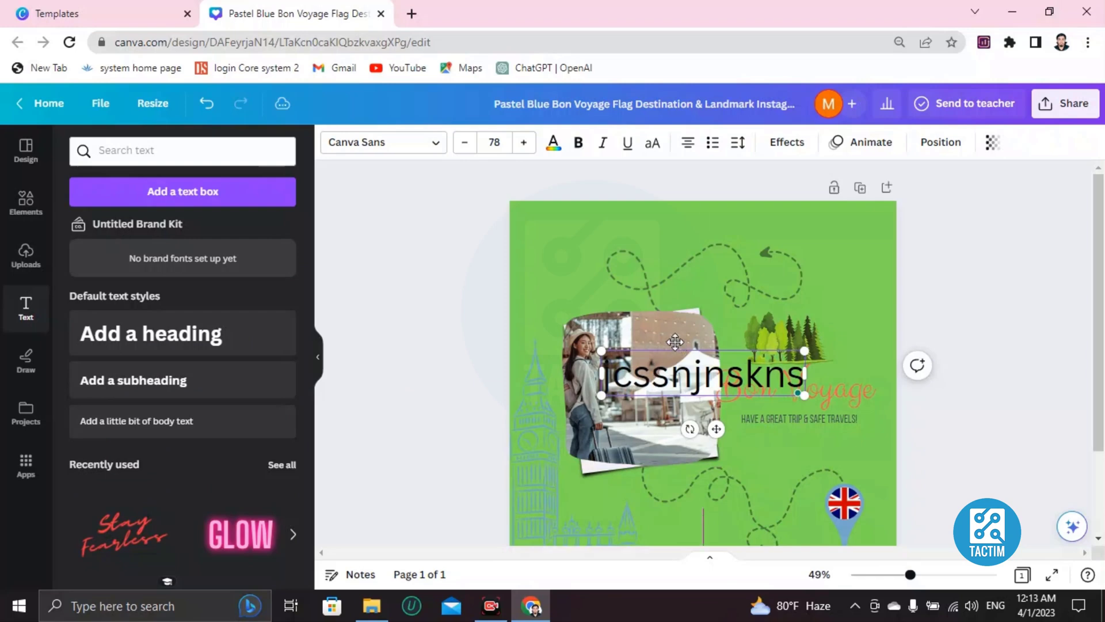
- Move the heading to the top of the post and reduce its font size to 61
{"action": "left_click_drag", "start_coordinate": [675, 342], "coordinate": [626, 204]}
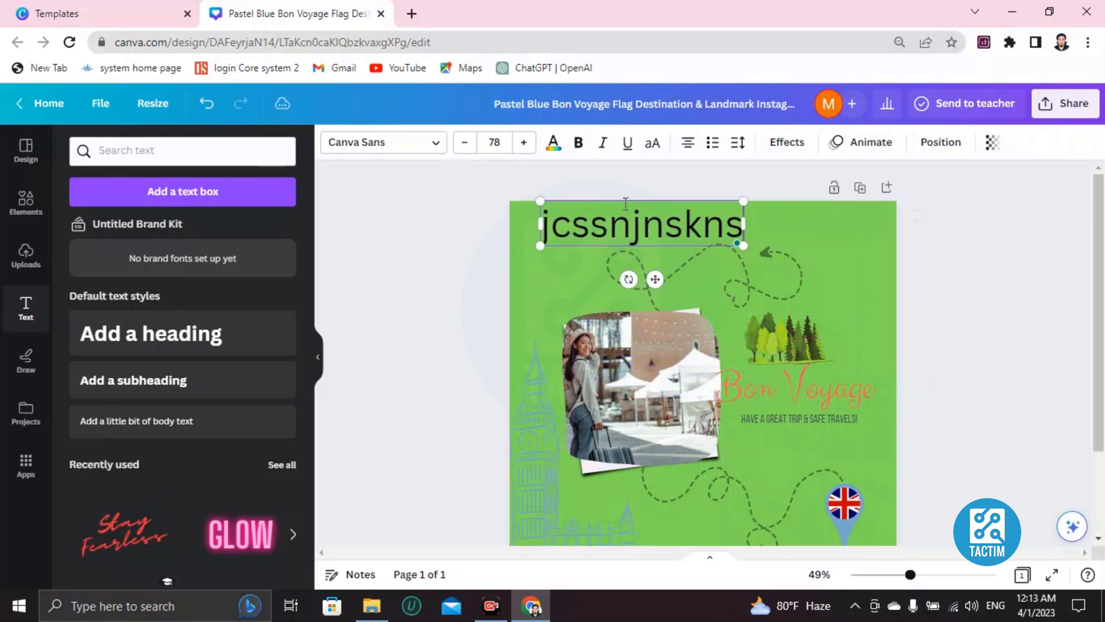
{"action": "double_click", "coordinate": [575, 225]}
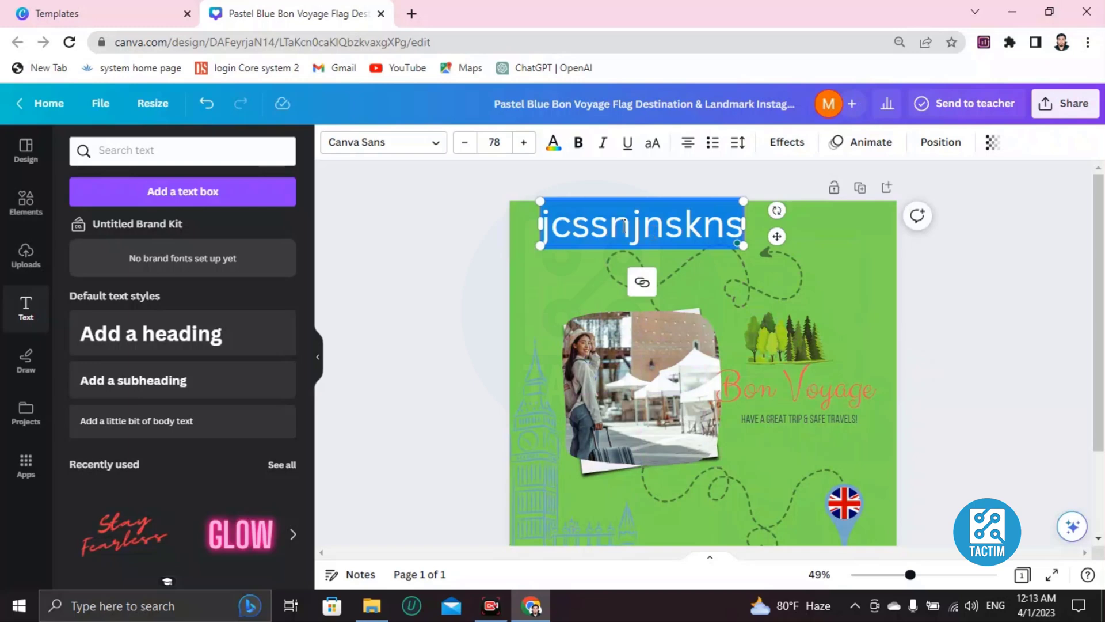
{"action": "left_click", "coordinate": [463, 148]}
{"action": "left_click", "coordinate": [463, 149]}
{"action": "left_click", "coordinate": [463, 149]}
{"action": "left_click", "coordinate": [463, 148]}
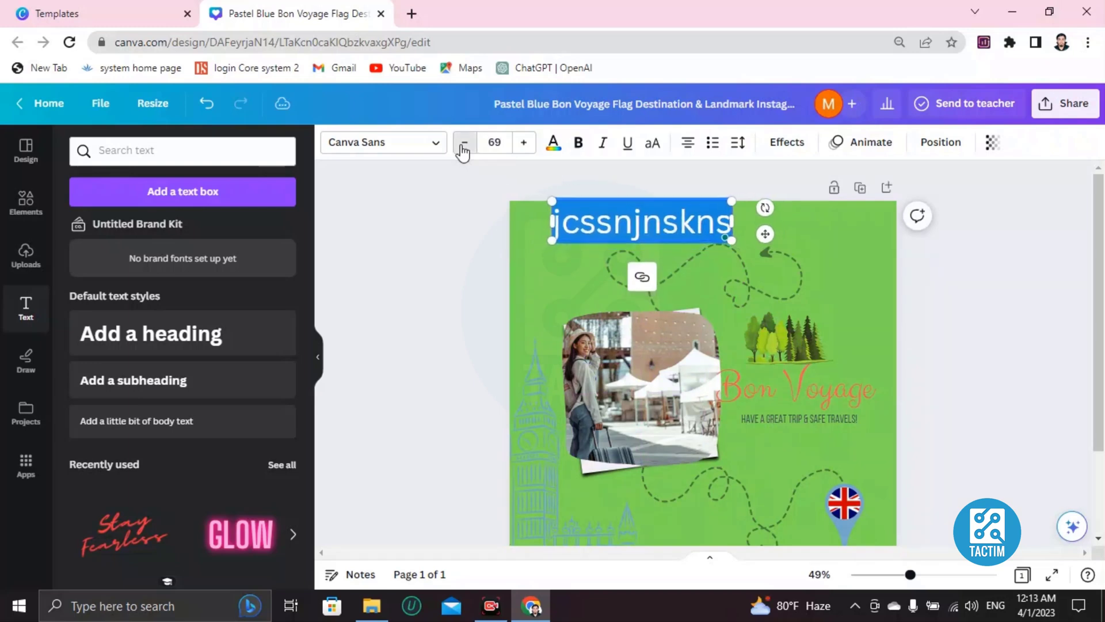
{"action": "left_click", "coordinate": [463, 148]}
{"action": "left_click", "coordinate": [464, 149]}
{"action": "left_click", "coordinate": [464, 148]}
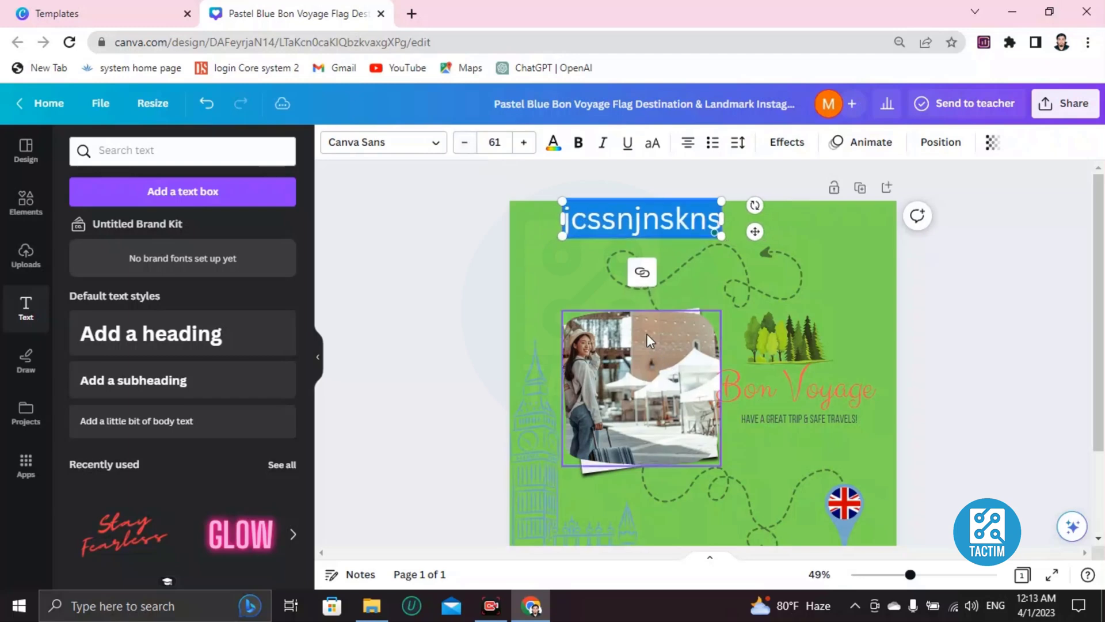
- Recolour the heading text to the coral document colour
{"action": "left_click", "coordinate": [571, 275]}
{"action": "left_click", "coordinate": [616, 217]}
{"action": "double_click", "coordinate": [618, 217]}
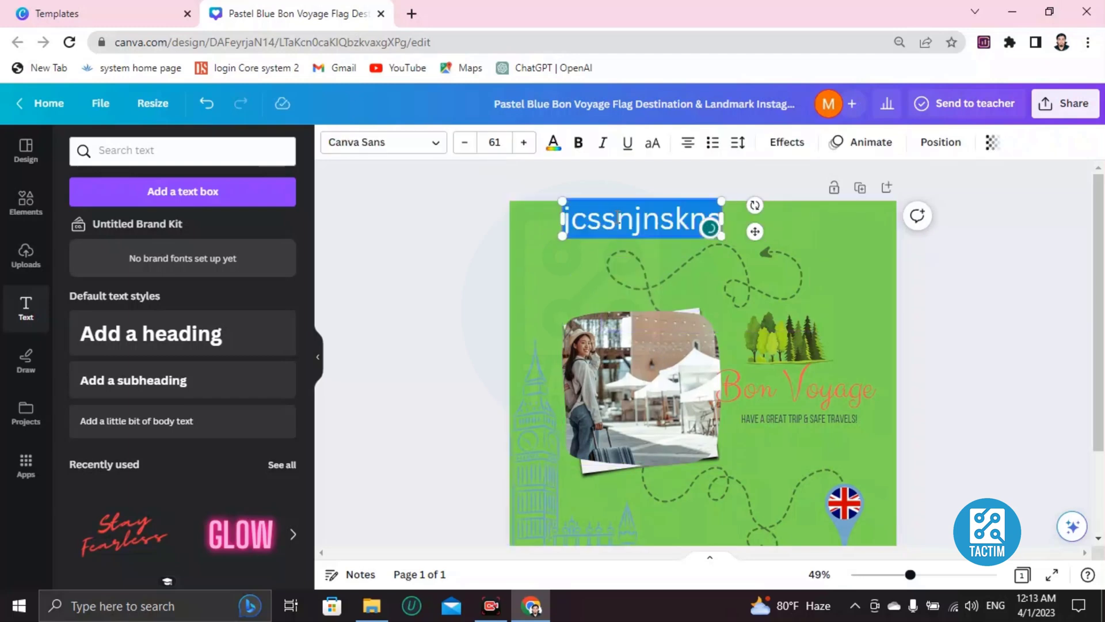
{"action": "left_click", "coordinate": [555, 141]}
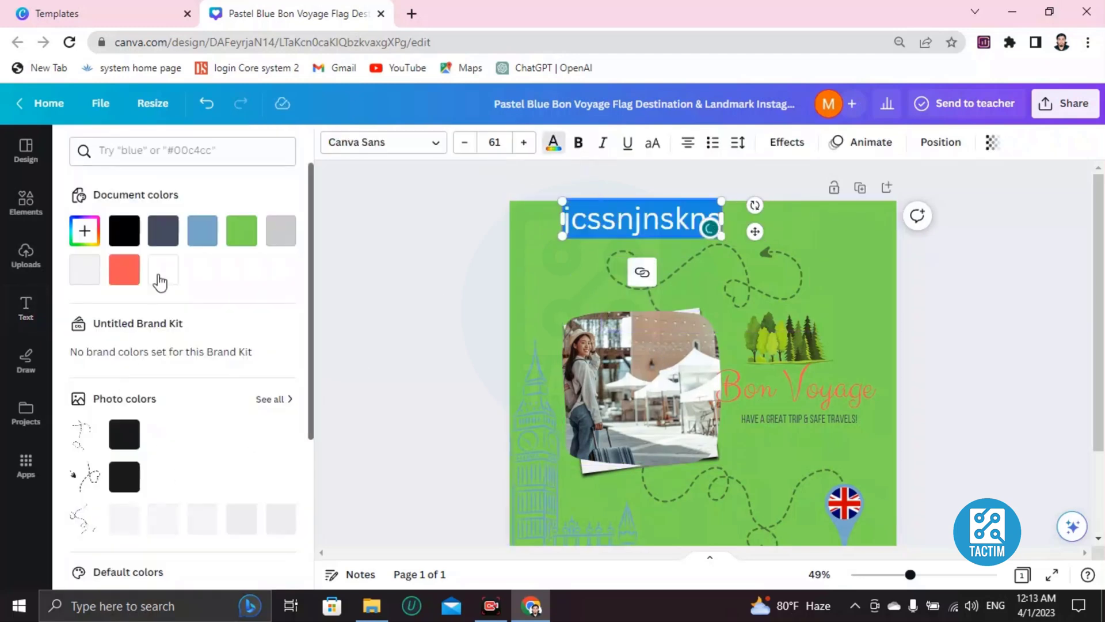
{"action": "left_click", "coordinate": [591, 275]}
- Make the heading text bold
{"action": "left_click", "coordinate": [596, 233]}
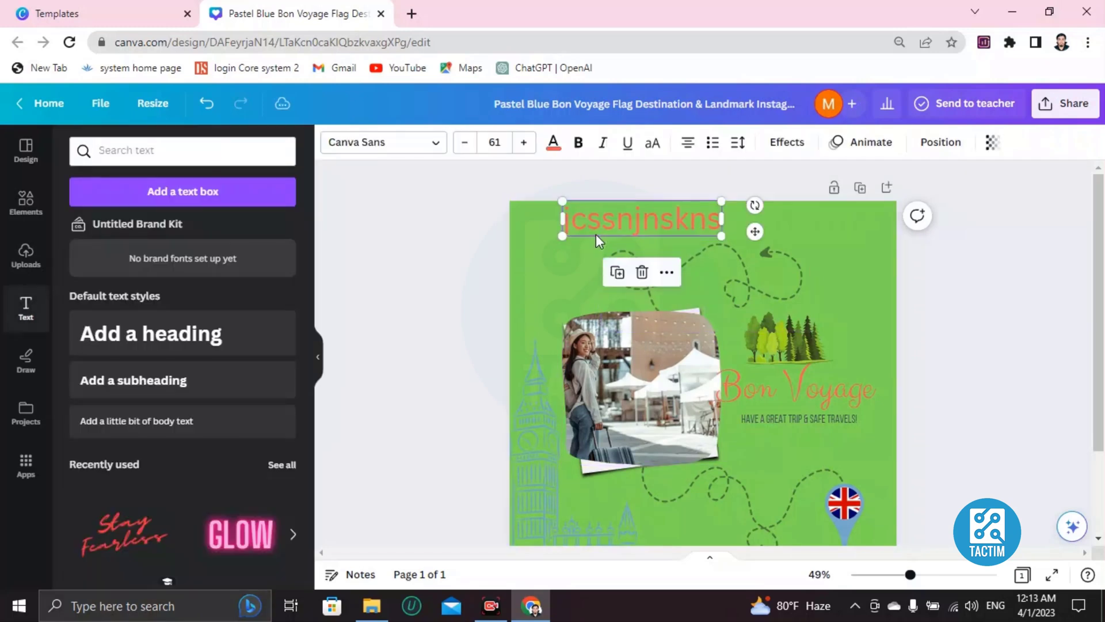
{"action": "double_click", "coordinate": [612, 224]}
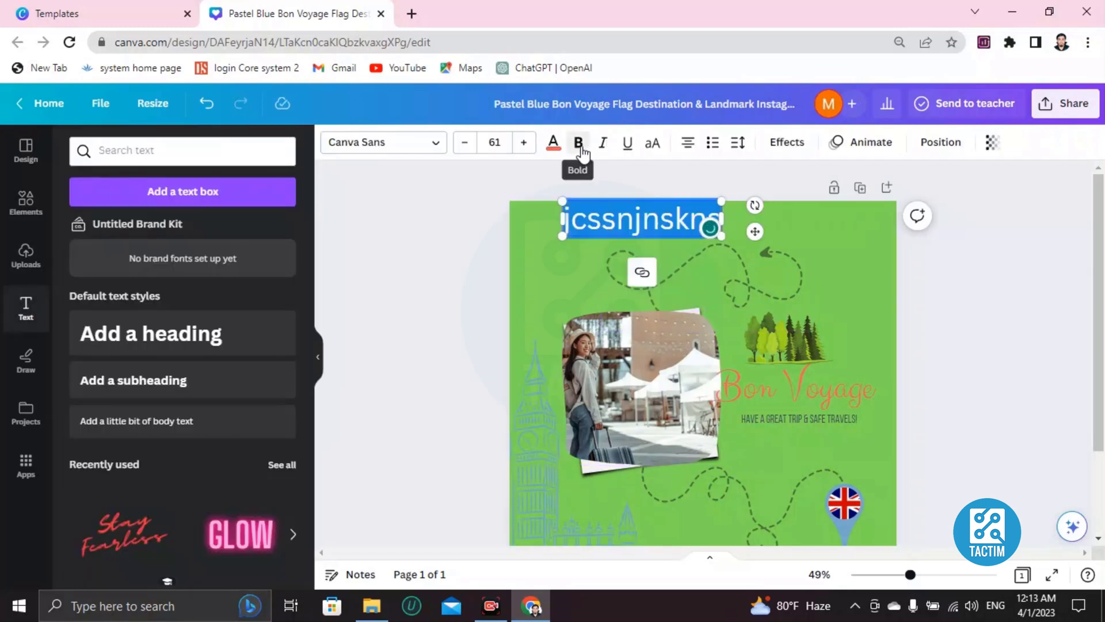
{"action": "left_click", "coordinate": [562, 268]}
{"action": "scroll", "coordinate": [739, 418], "scroll_direction": "down", "scroll_amount": 2}
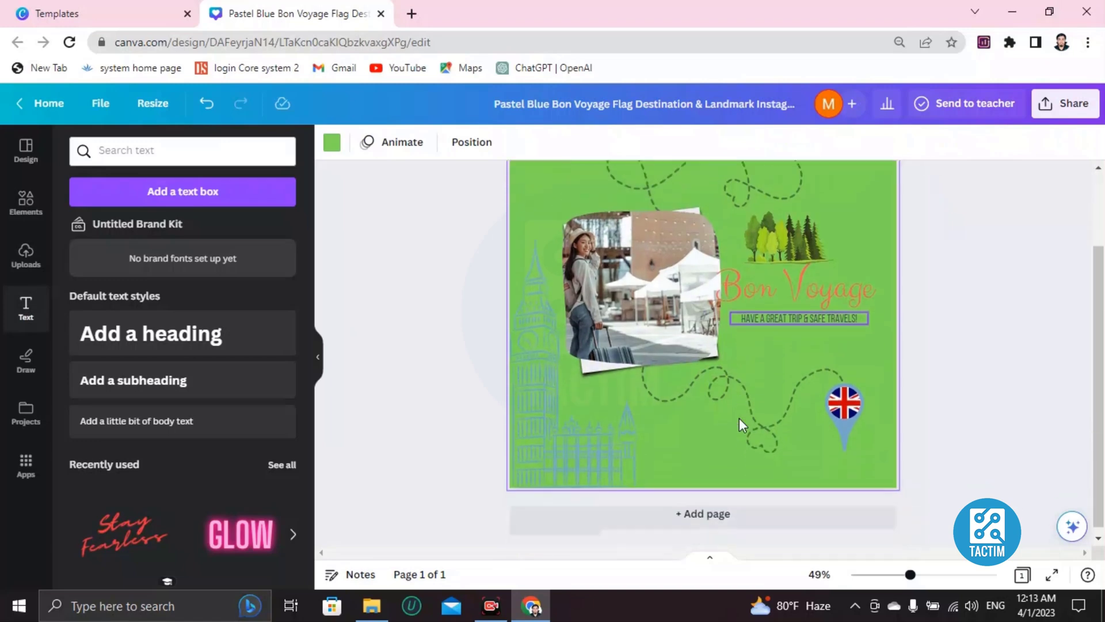
{"action": "scroll", "coordinate": [739, 418], "scroll_direction": "up", "scroll_amount": 2}
{"action": "scroll", "coordinate": [739, 418], "scroll_direction": "down", "scroll_amount": 2}
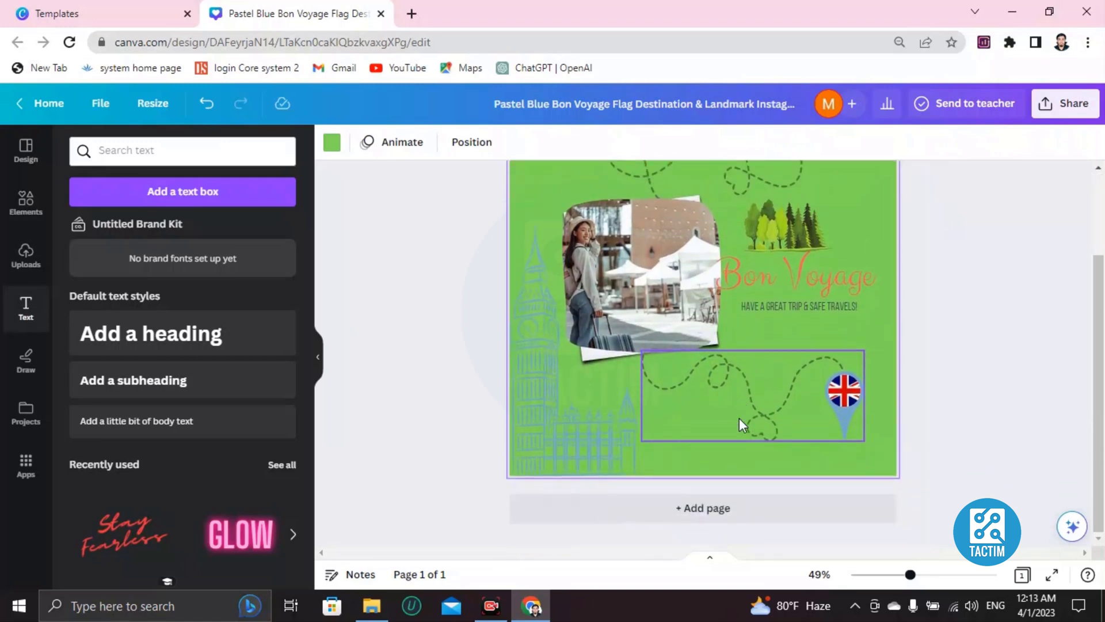
{"action": "scroll", "coordinate": [739, 418], "scroll_direction": "up", "scroll_amount": 2}
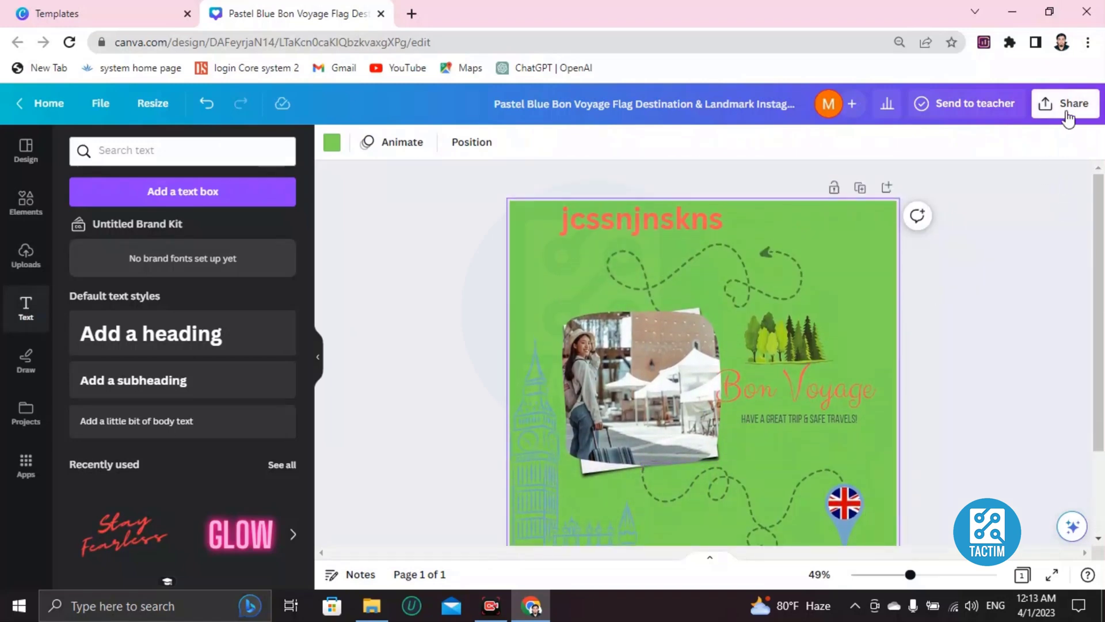
- Download the design as a 1,080 × 1,080 px JPG instead of PNG
{"action": "left_click", "coordinate": [1068, 109]}
{"action": "scroll", "coordinate": [928, 359], "scroll_direction": "down", "scroll_amount": 3}
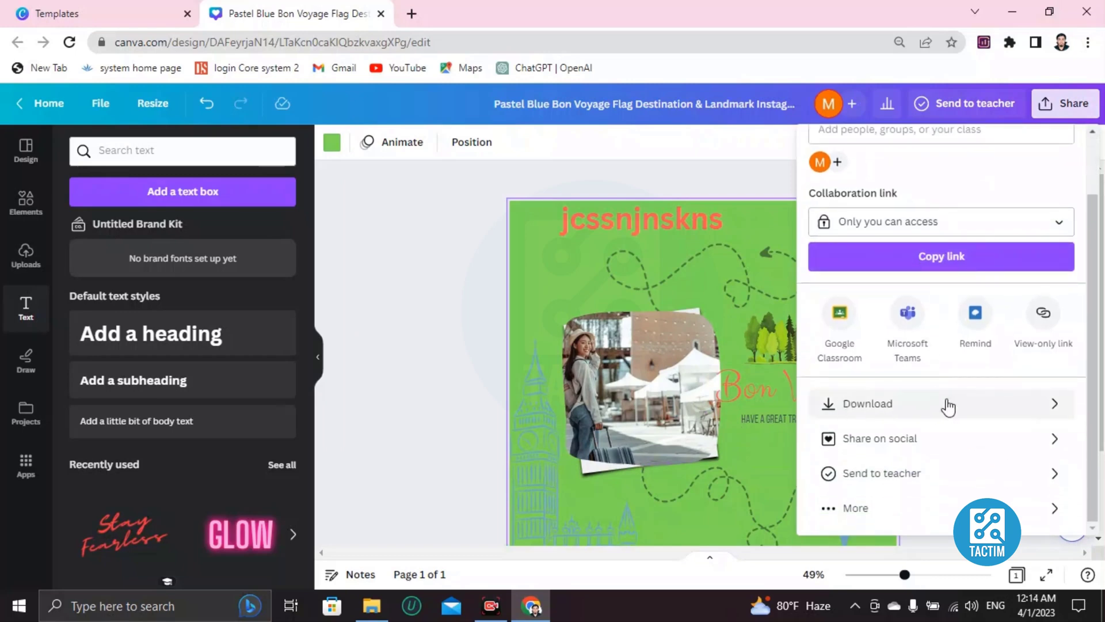
{"action": "left_click", "coordinate": [925, 408]}
{"action": "left_click", "coordinate": [845, 214]}
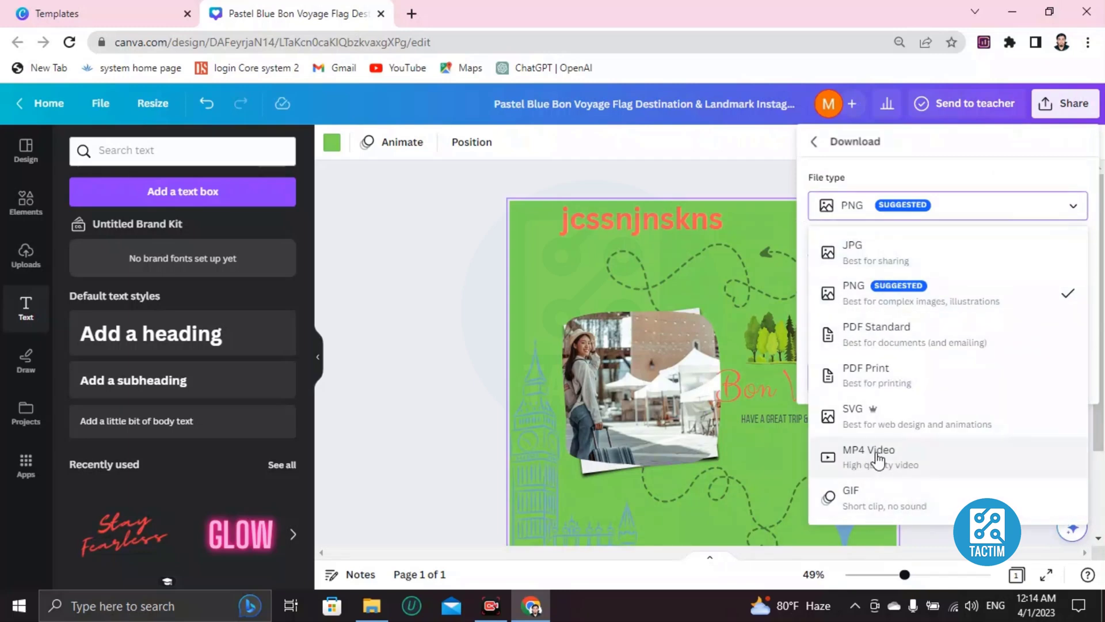
{"action": "left_click", "coordinate": [851, 249]}
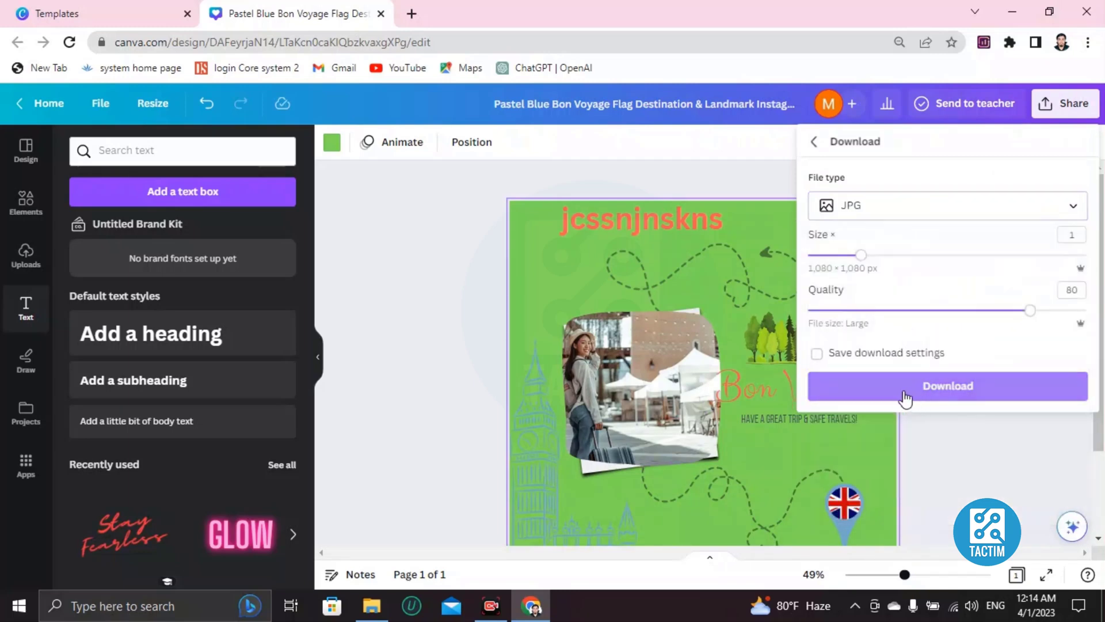
{"action": "left_click", "coordinate": [928, 386]}
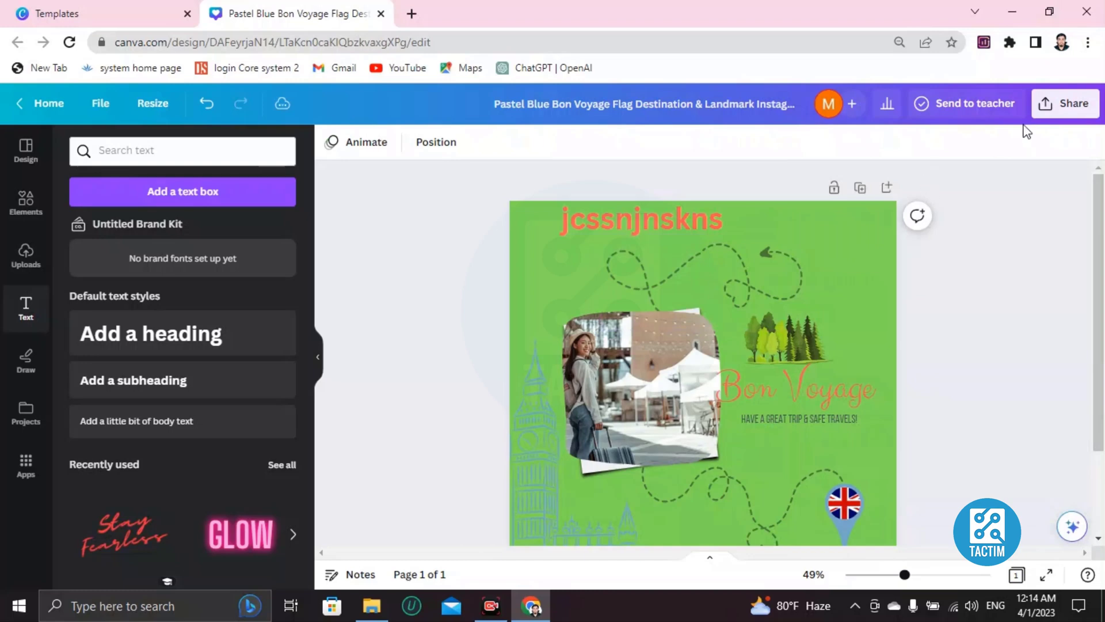
- Set the design's collaboration link to 'Anyone with the link' with edit access
{"action": "left_click", "coordinate": [1036, 105]}
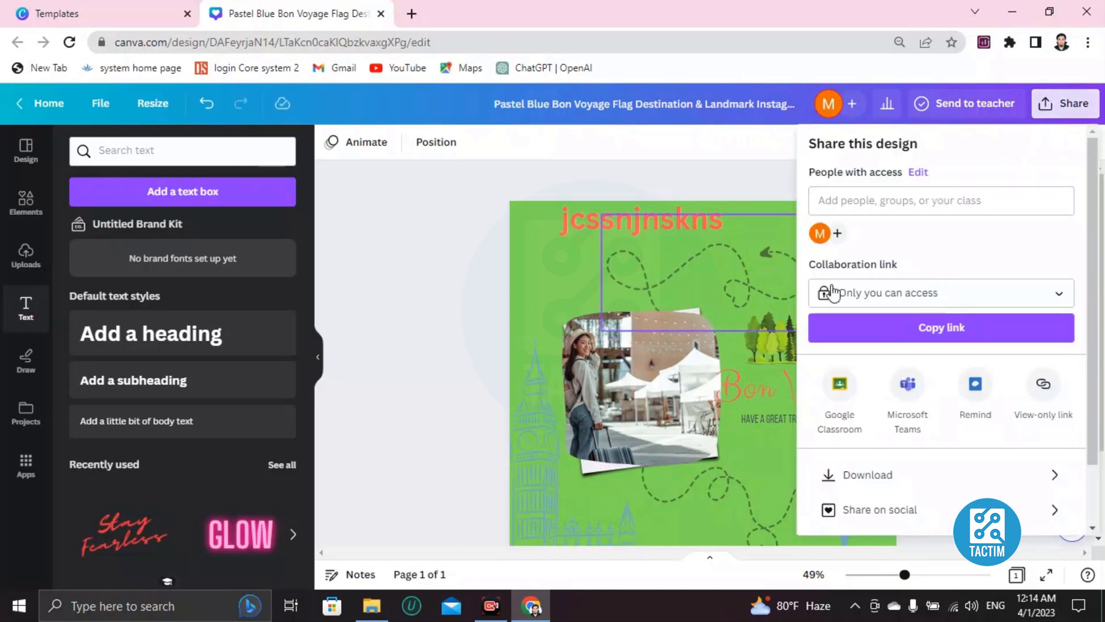
{"action": "left_click", "coordinate": [865, 296]}
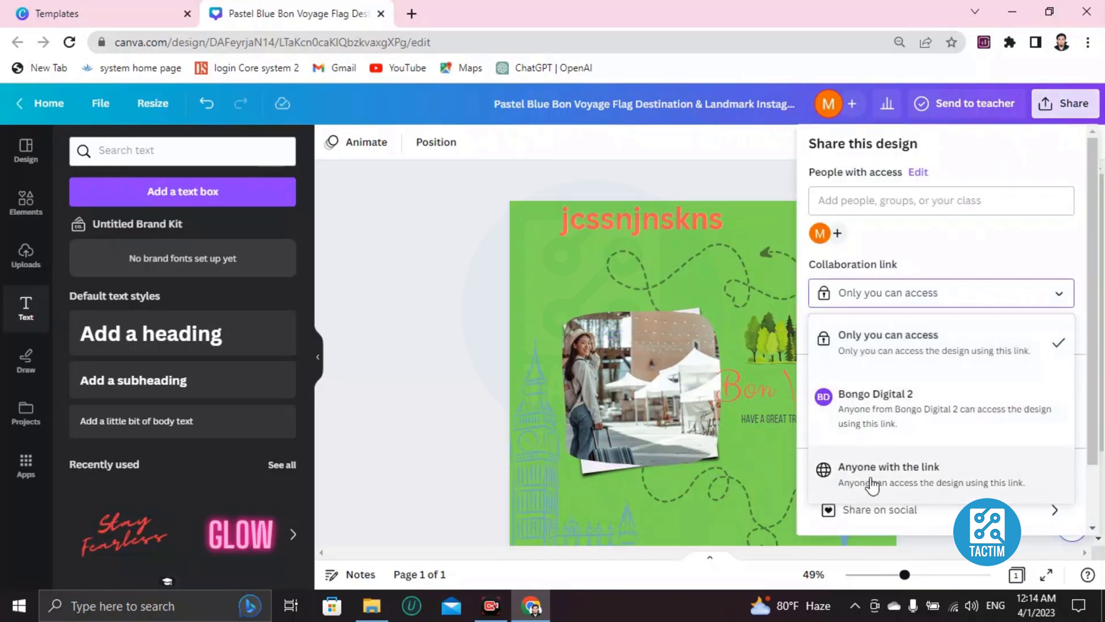
{"action": "left_click", "coordinate": [909, 484]}
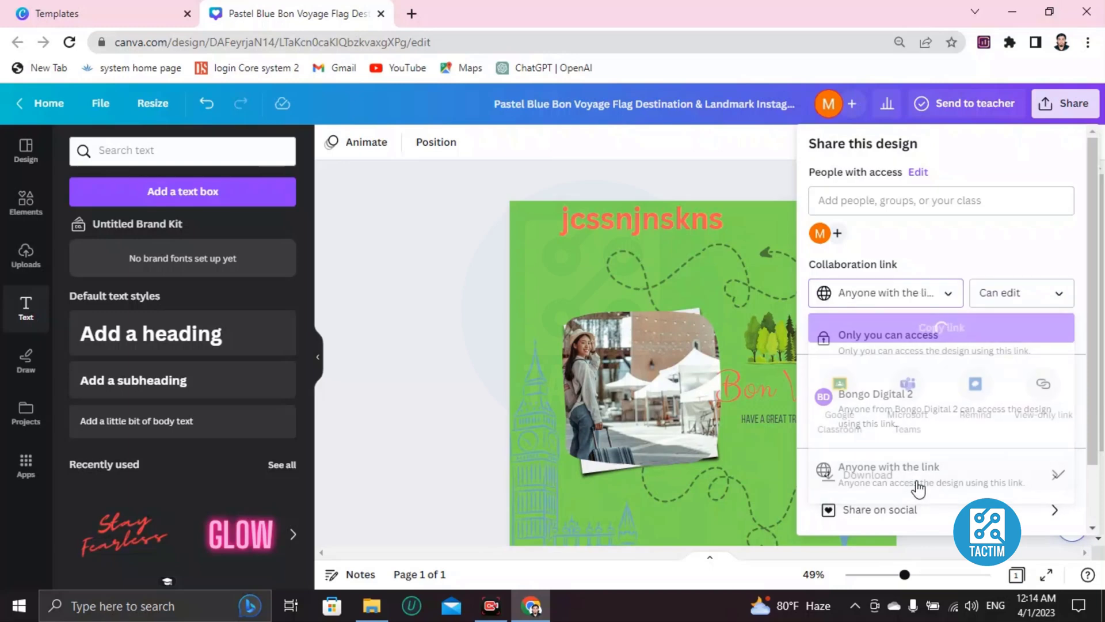
{"action": "left_click", "coordinate": [841, 201]}
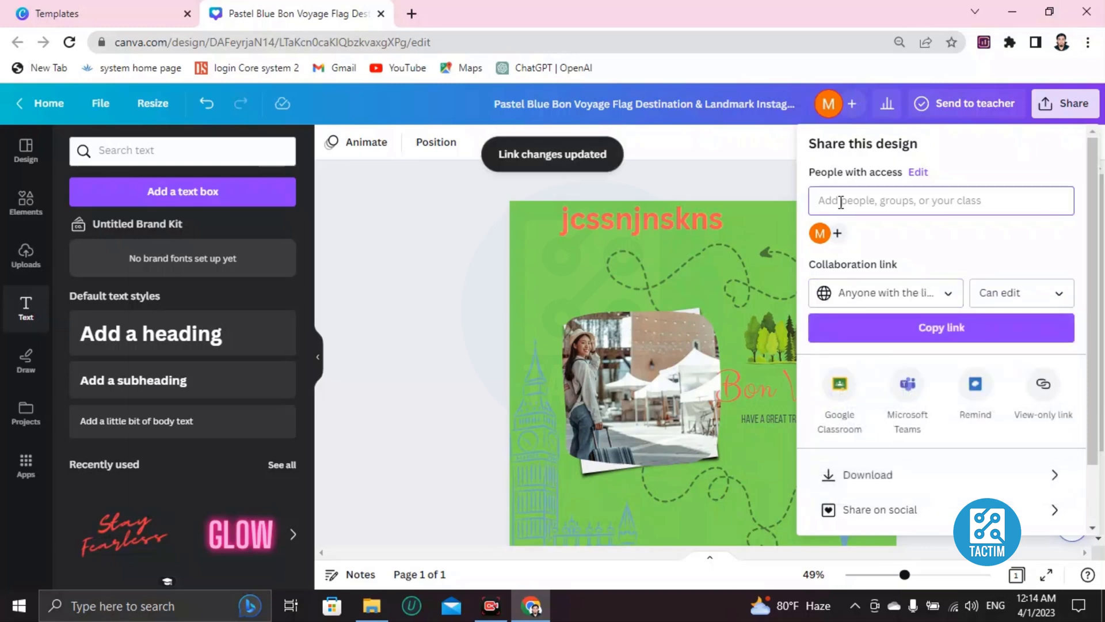
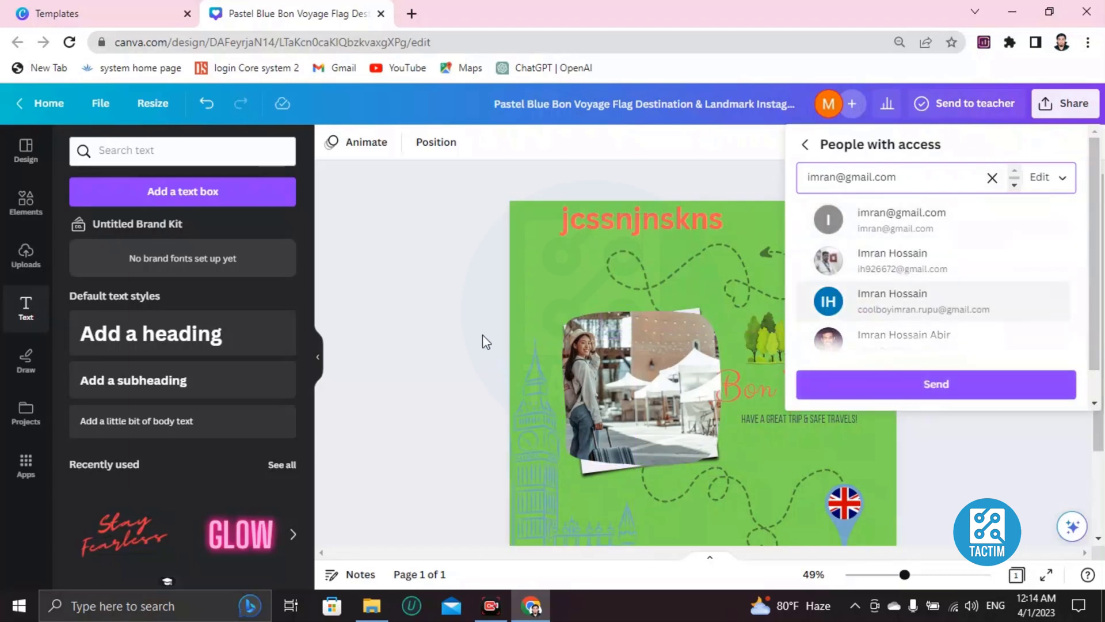
- Enter a contact's e-mail address, clear and retype it, then close sharing without adding anyone
{"action": "left_click", "coordinate": [469, 309]}
{"action": "left_click", "coordinate": [469, 309]}
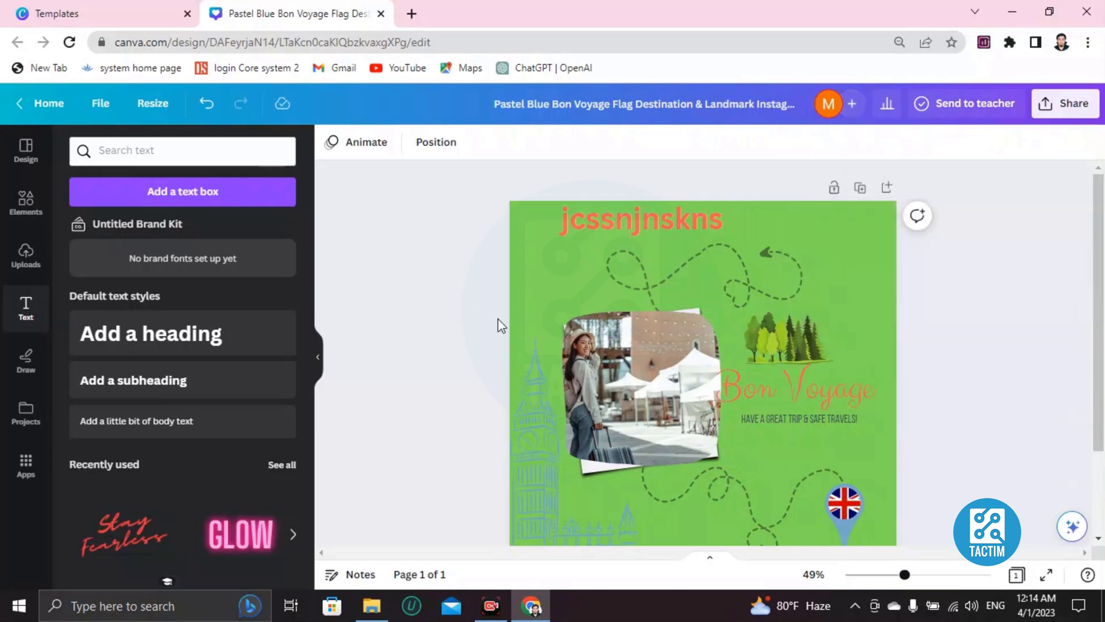
{"action": "scroll", "coordinate": [619, 338], "scroll_direction": "down", "scroll_amount": 2}
{"action": "scroll", "coordinate": [620, 338], "scroll_direction": "up", "scroll_amount": 2}
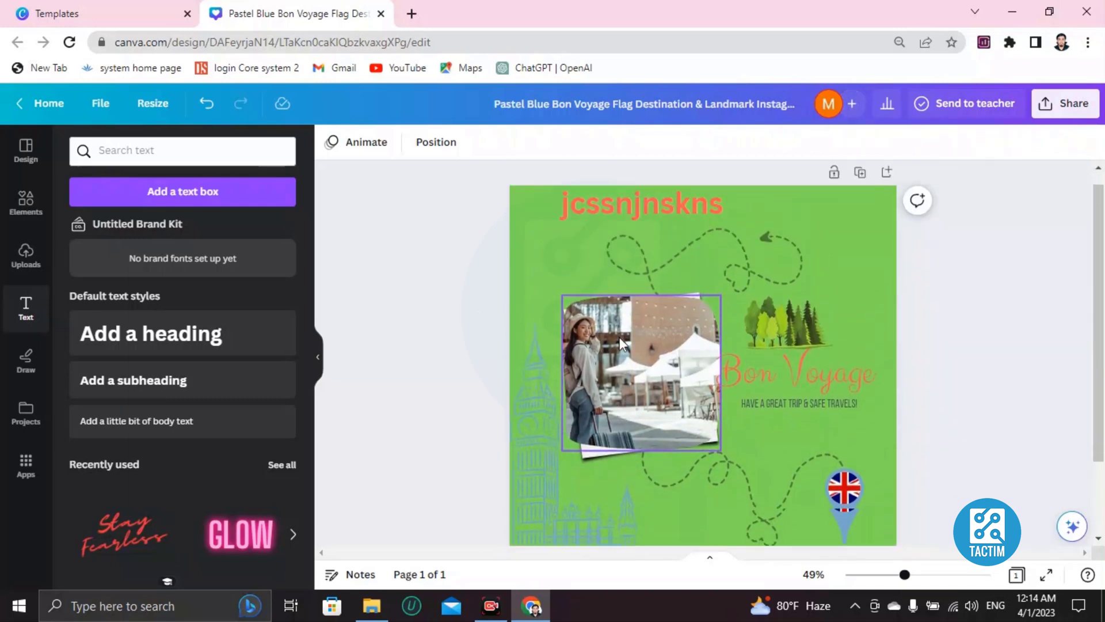